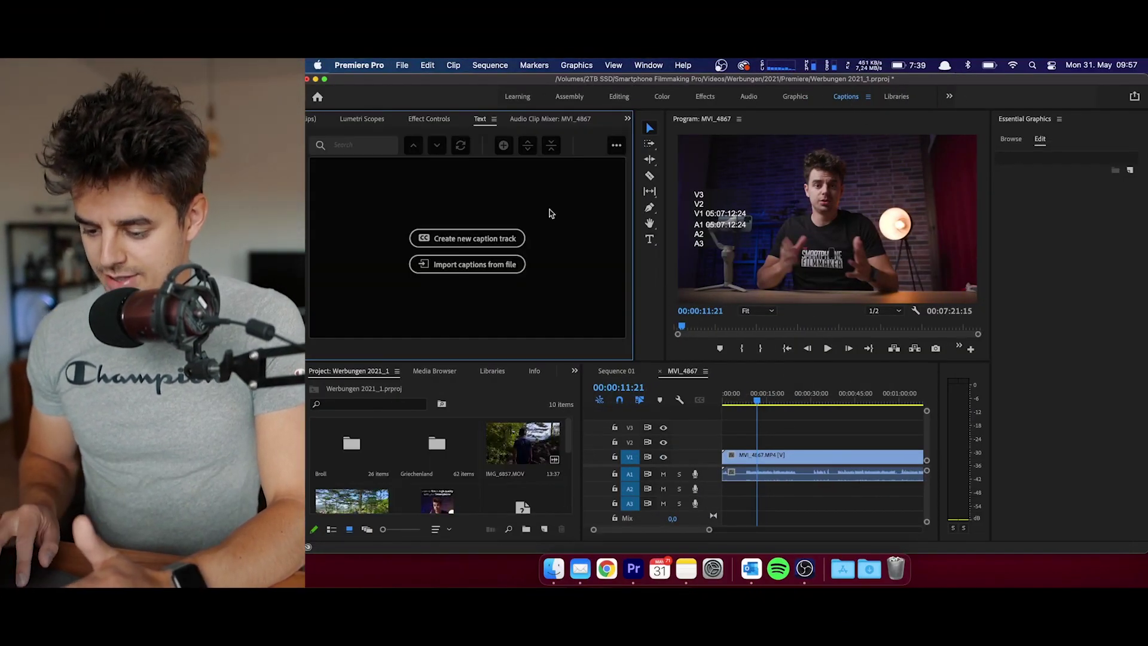
Step: Create a Subtitle caption track holding one caption reading 'start writing your subtitles'
click(478, 239)
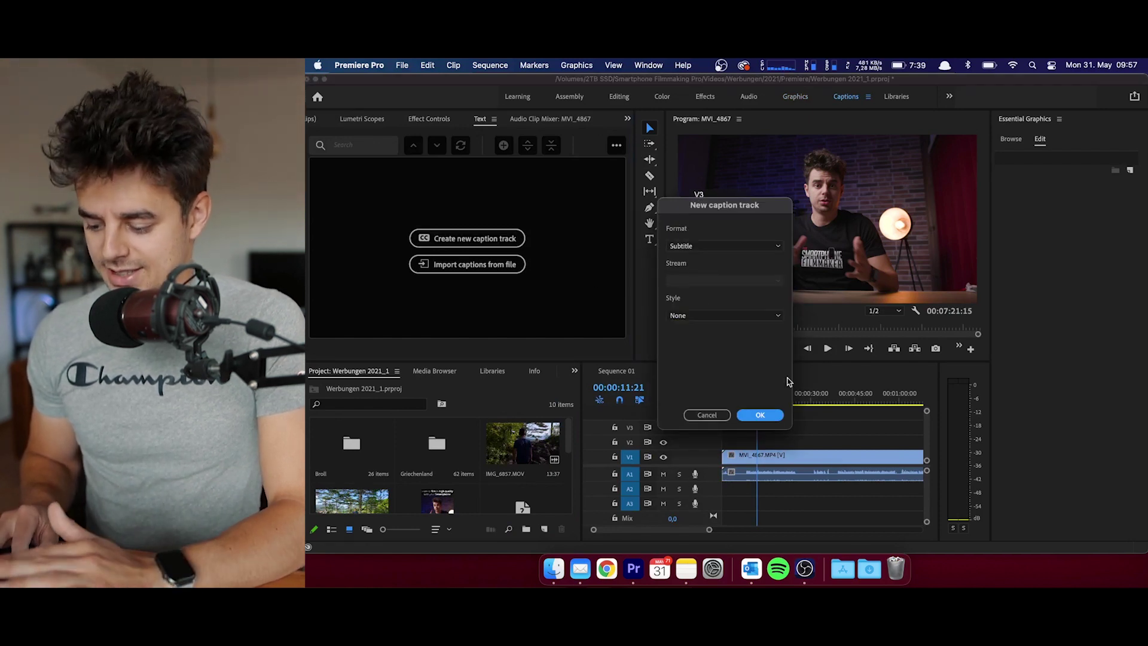
click(760, 415)
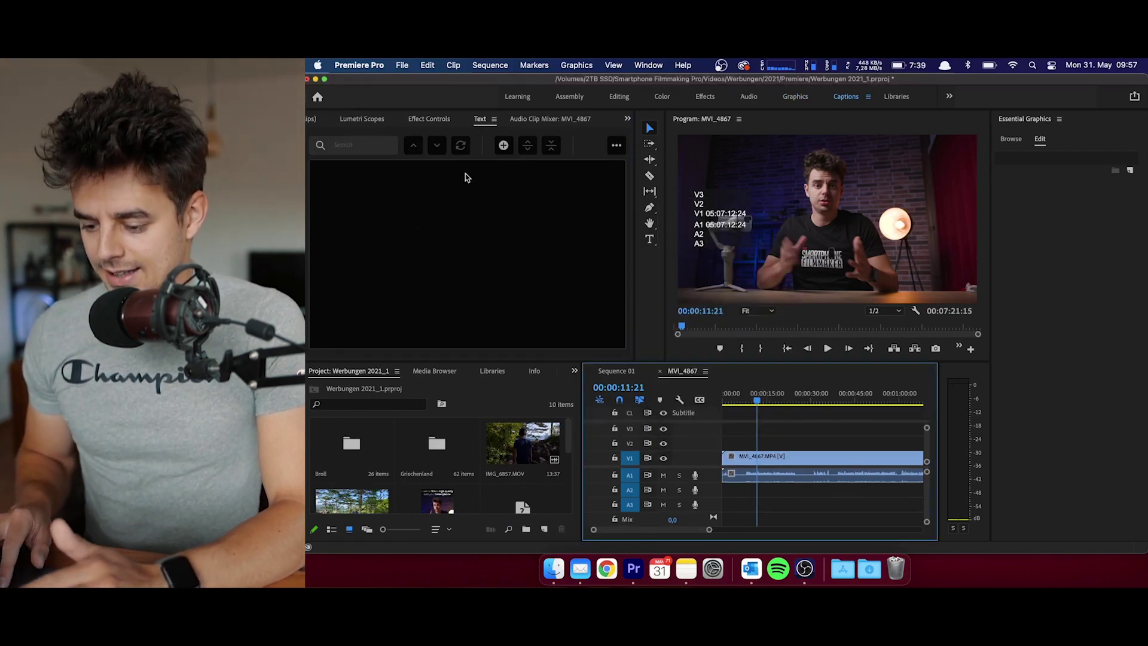
click(504, 145)
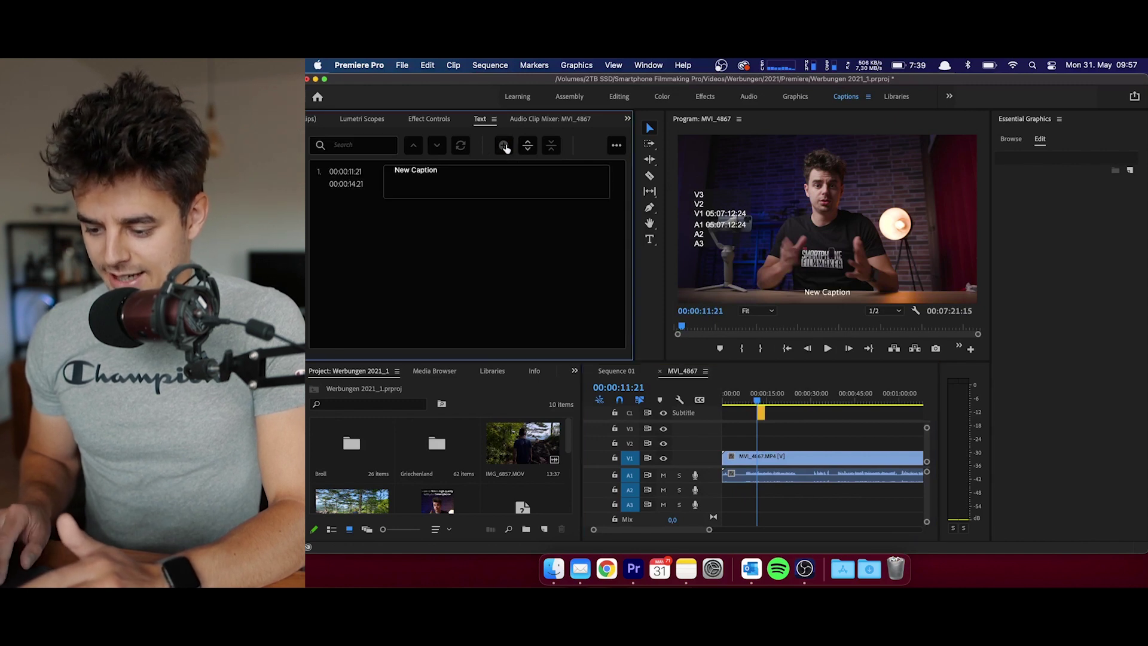
text(s)
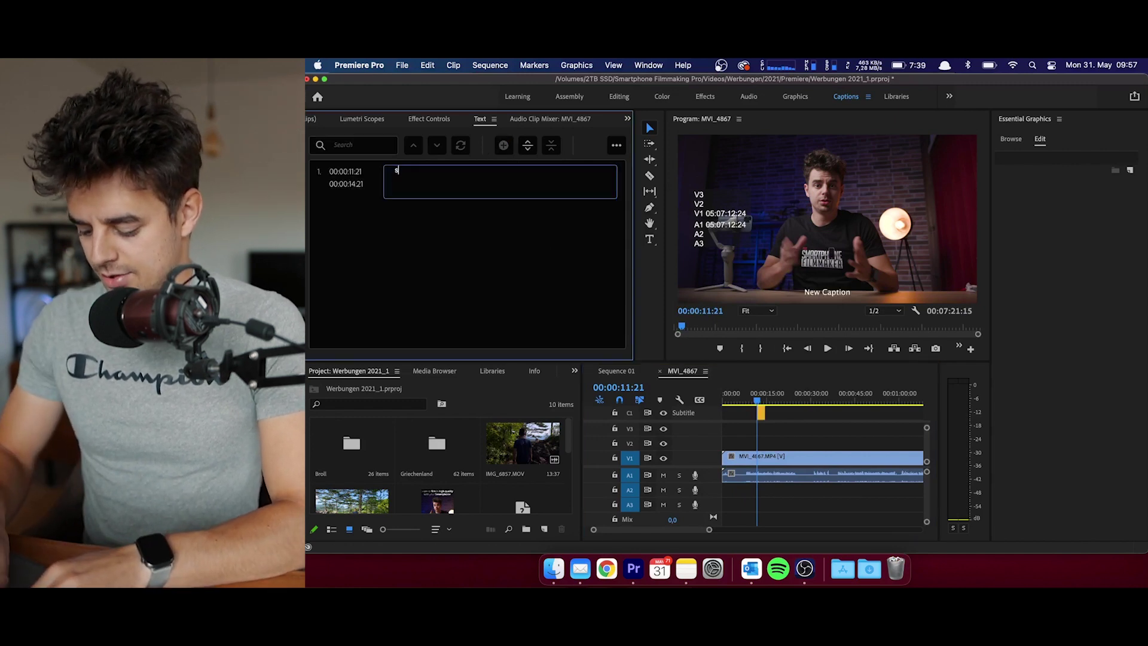
text(tart writing yo)
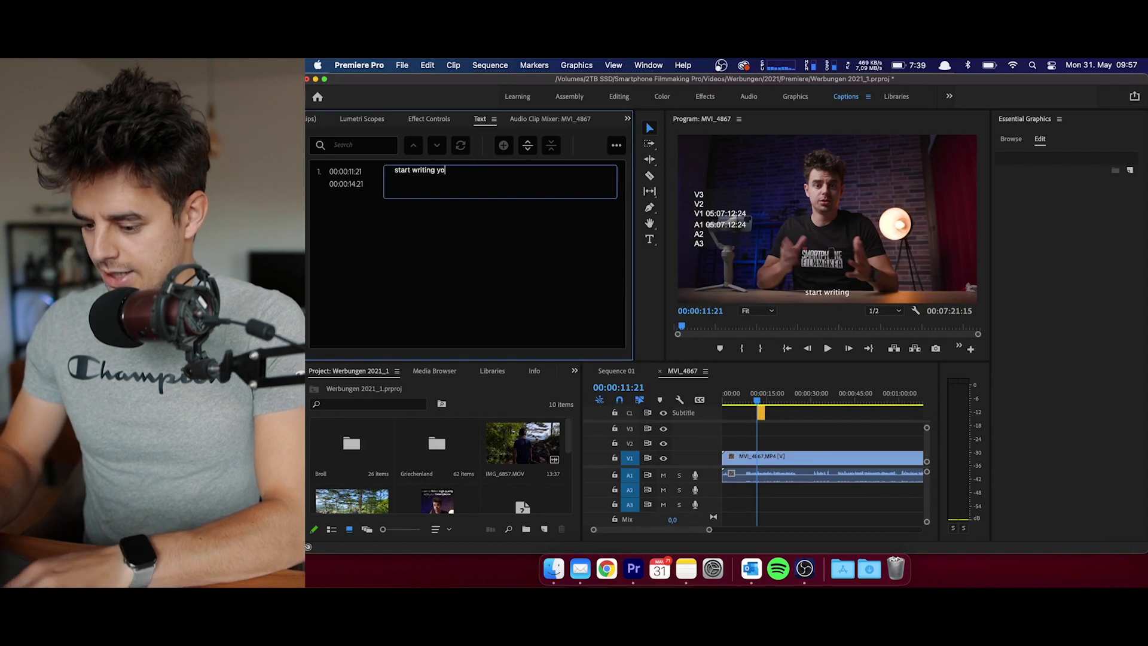
text(ur subtitles)
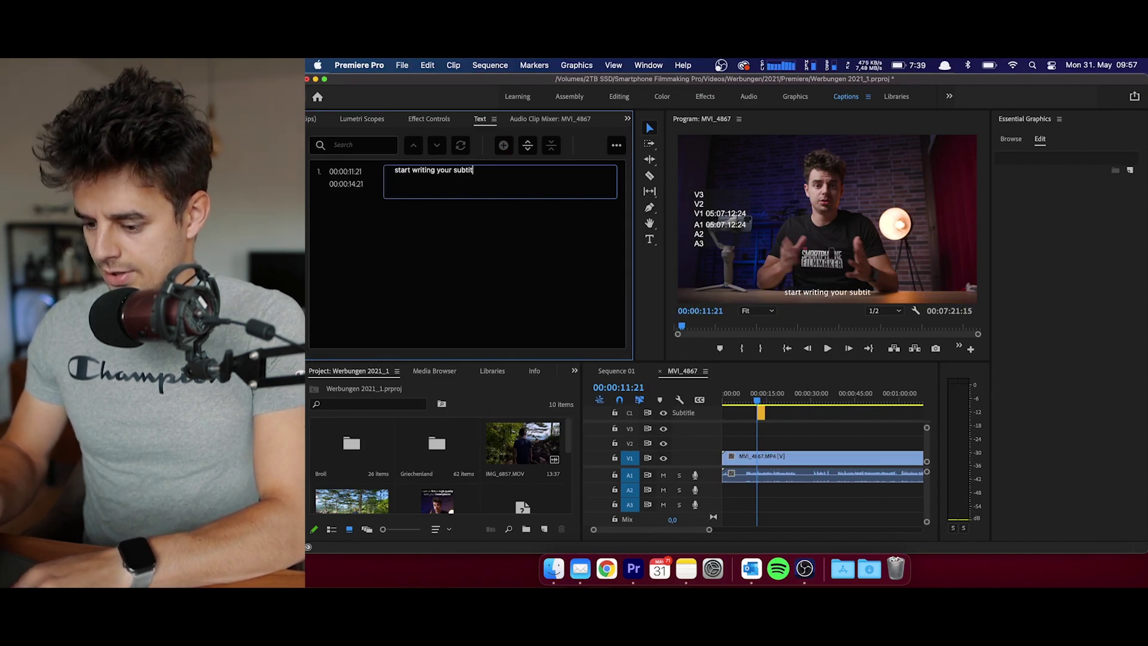
click(432, 243)
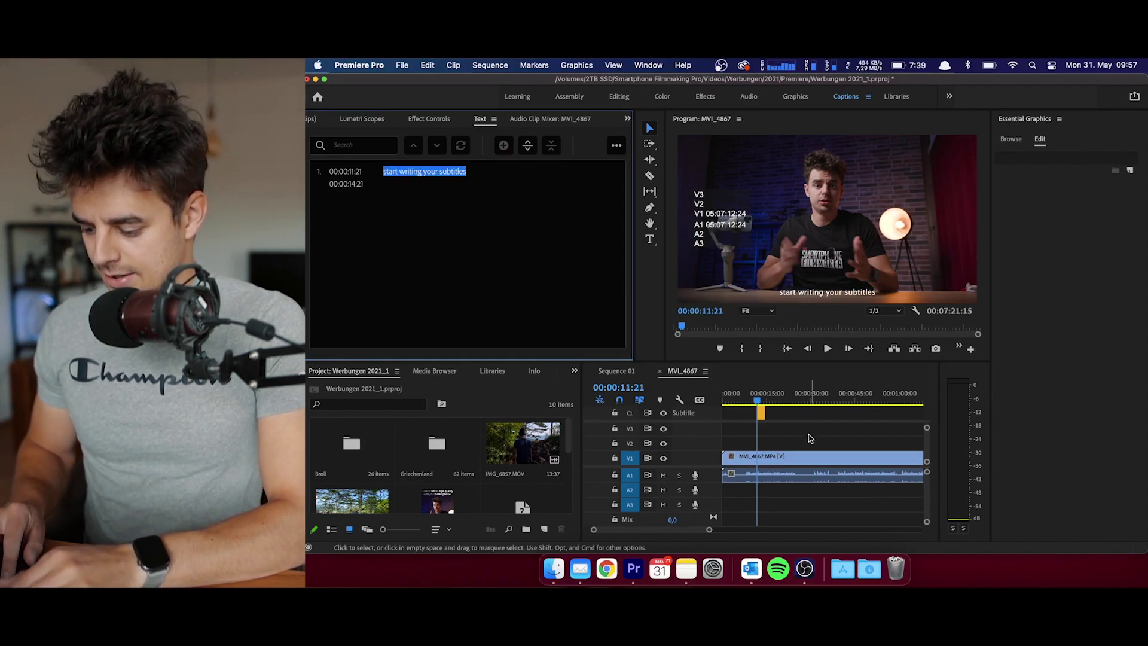
click(799, 433)
Step: Extend the caption to start at 00:00:04:06, then play it back to check
drag(759, 413, 737, 408)
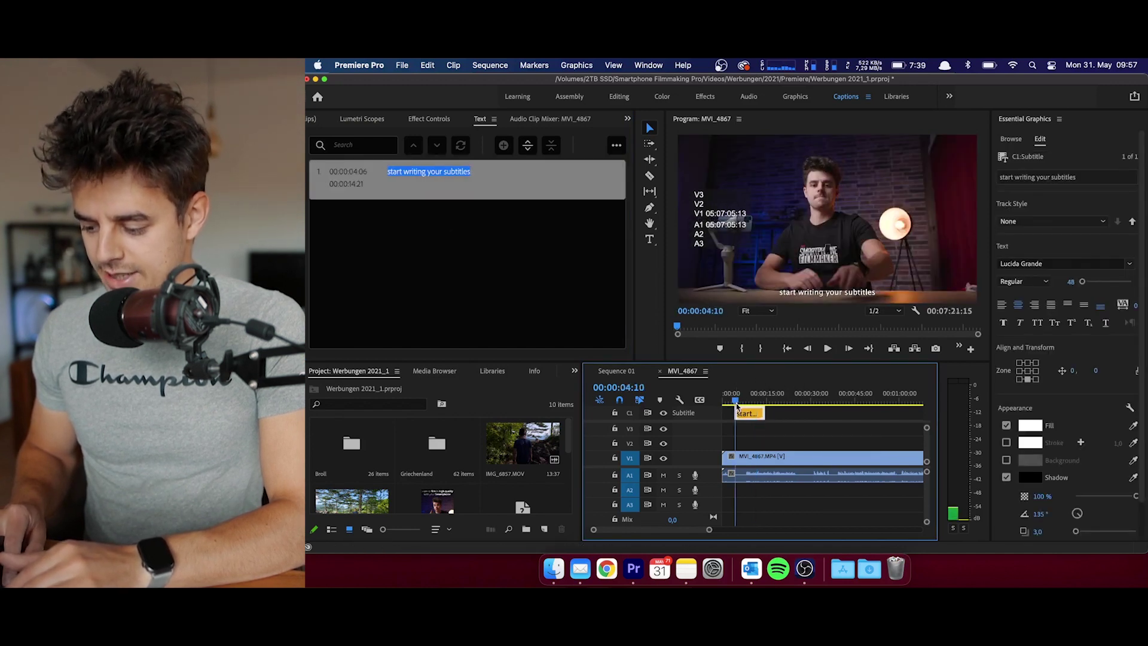
click(731, 399)
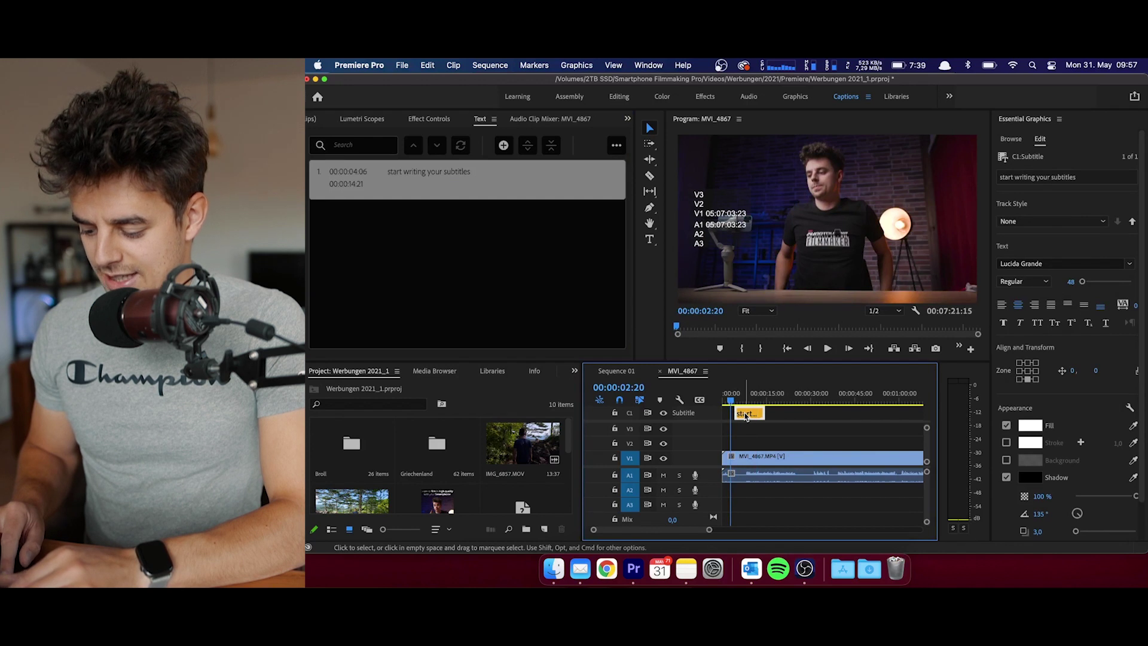
key(space)
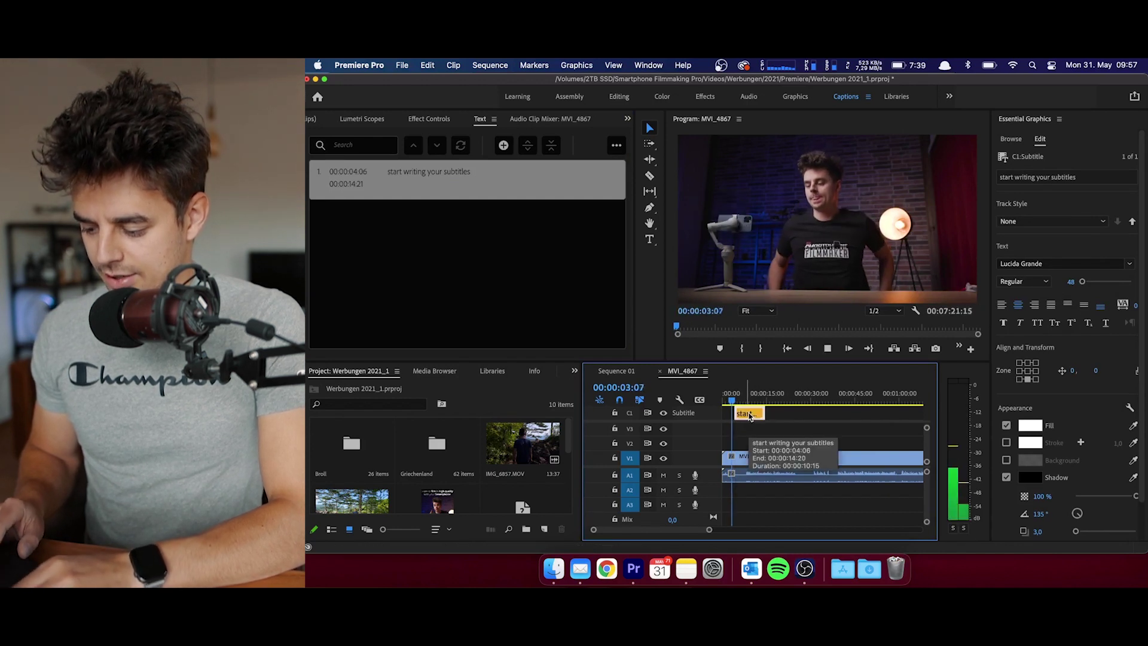
key(space)
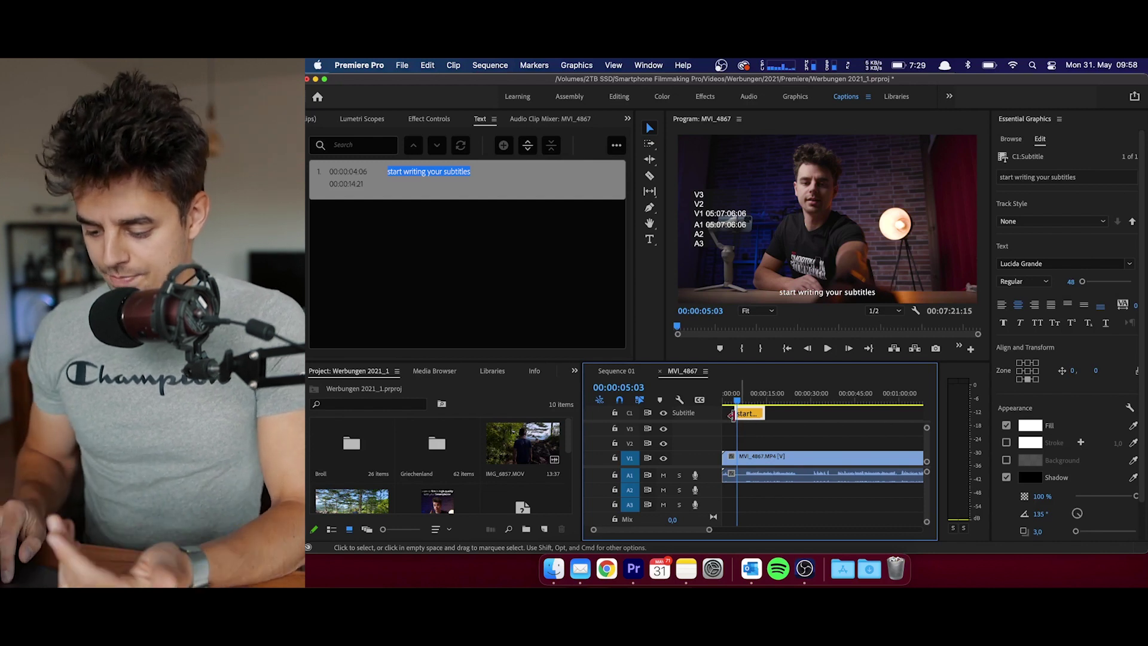
Step: Find Cross Dissolve in the Effects panel and apply it to the caption's start
click(575, 371)
click(598, 437)
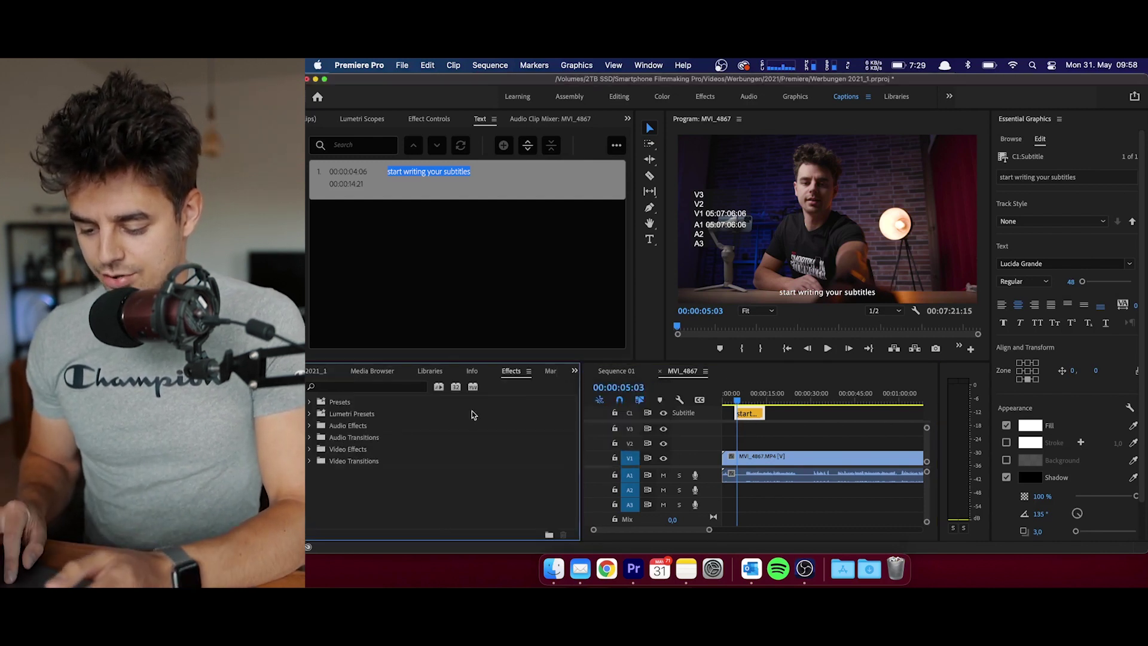
click(349, 388)
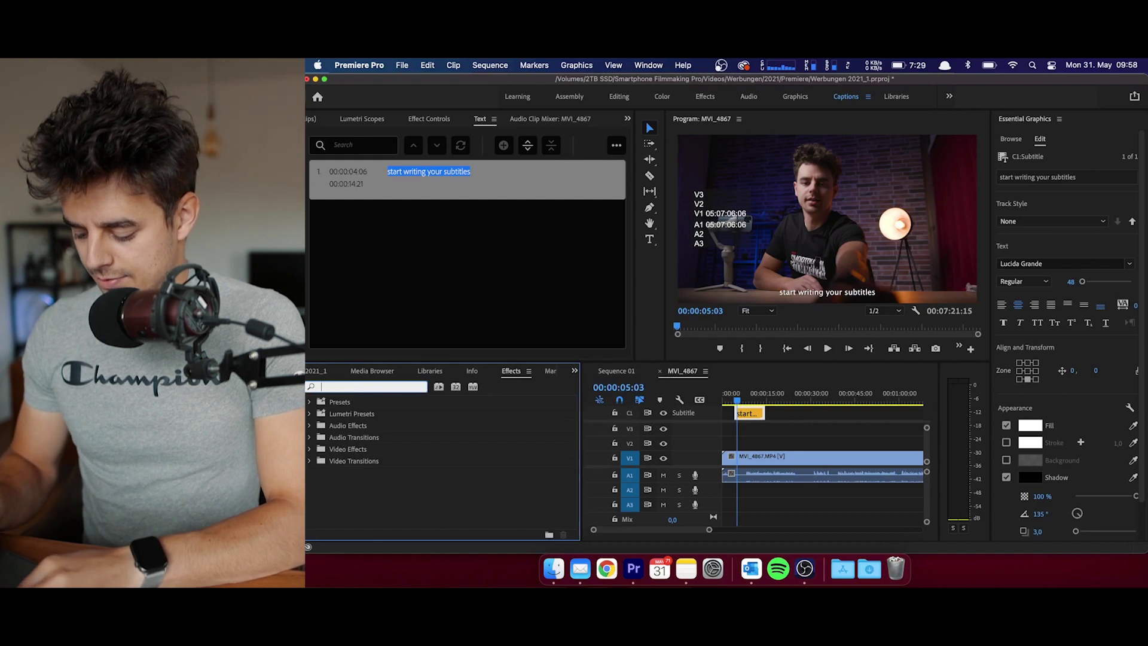
text(cross)
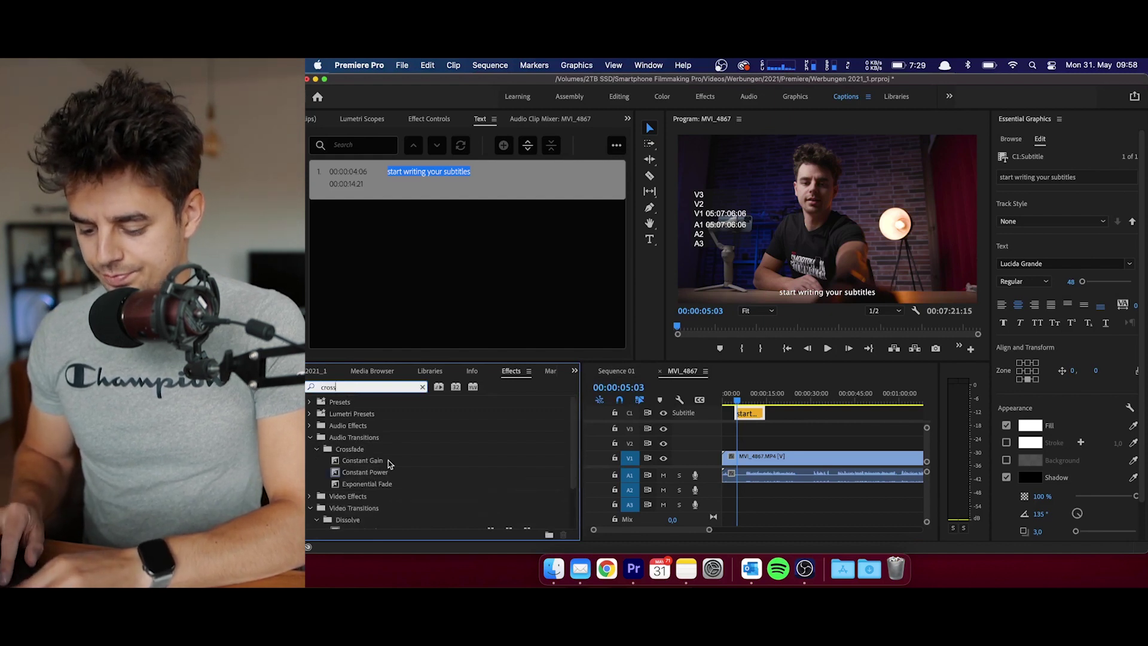
scroll(398, 459, down, 3)
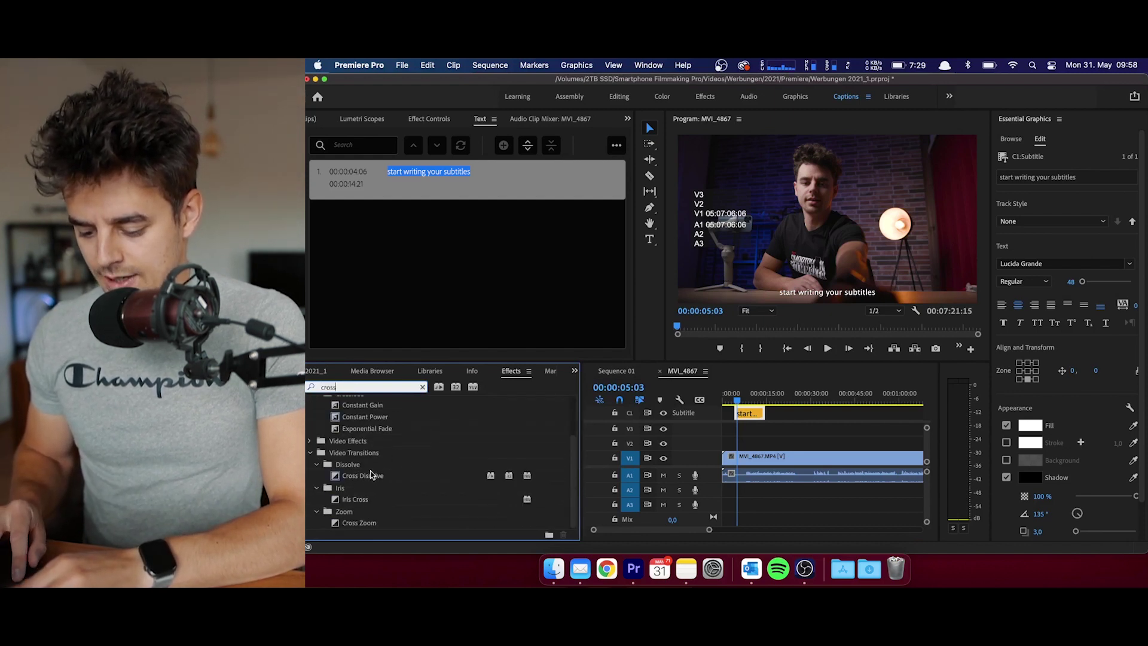
drag(370, 474, 742, 413)
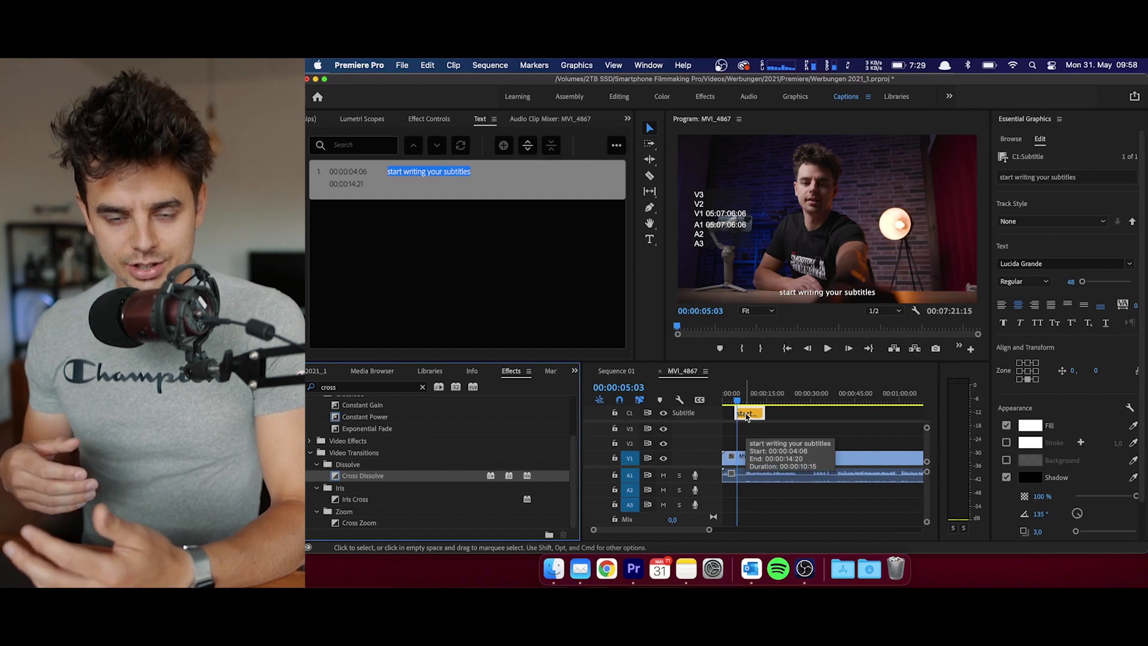
click(422, 387)
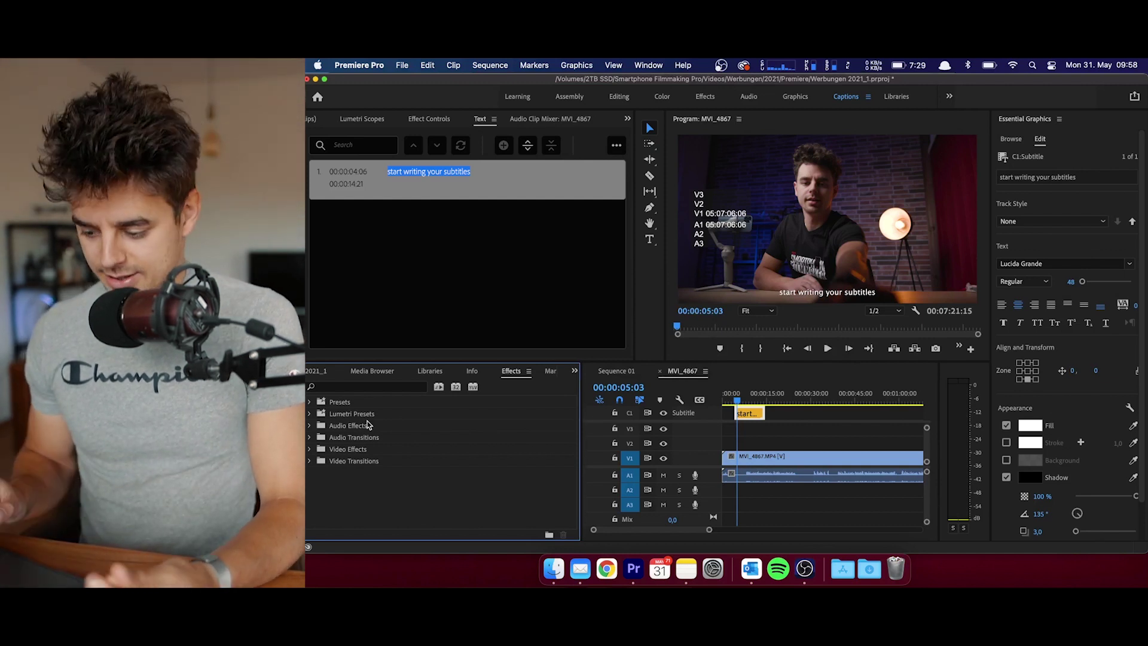
Step: Switch to Sequence 01 and move the playhead to its very start
click(616, 371)
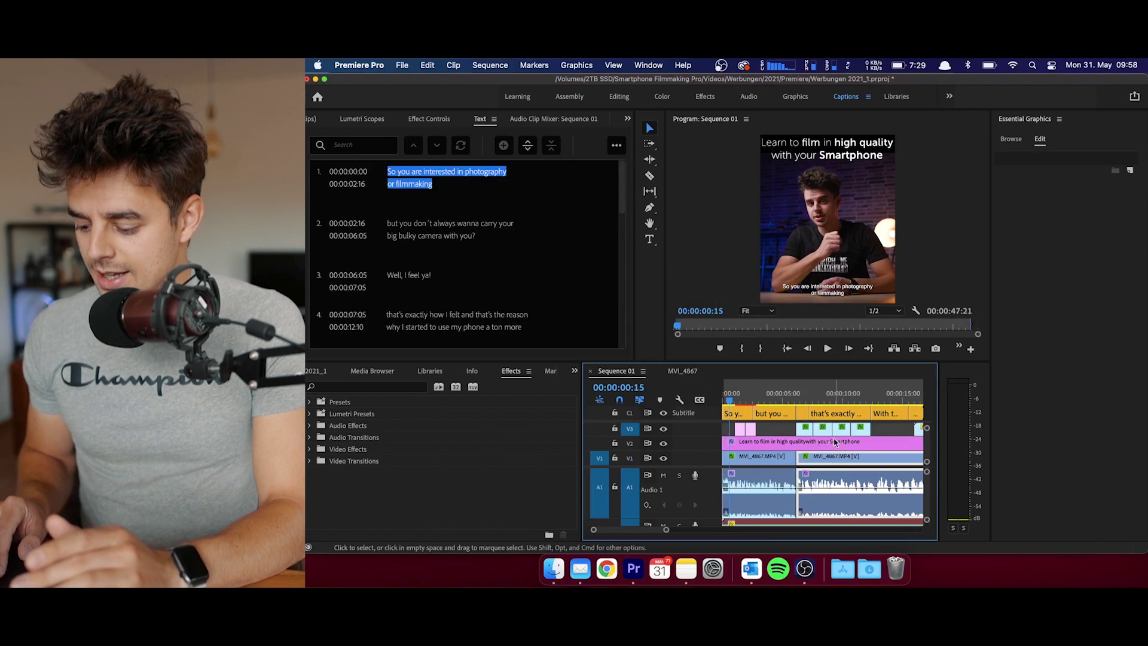
click(749, 401)
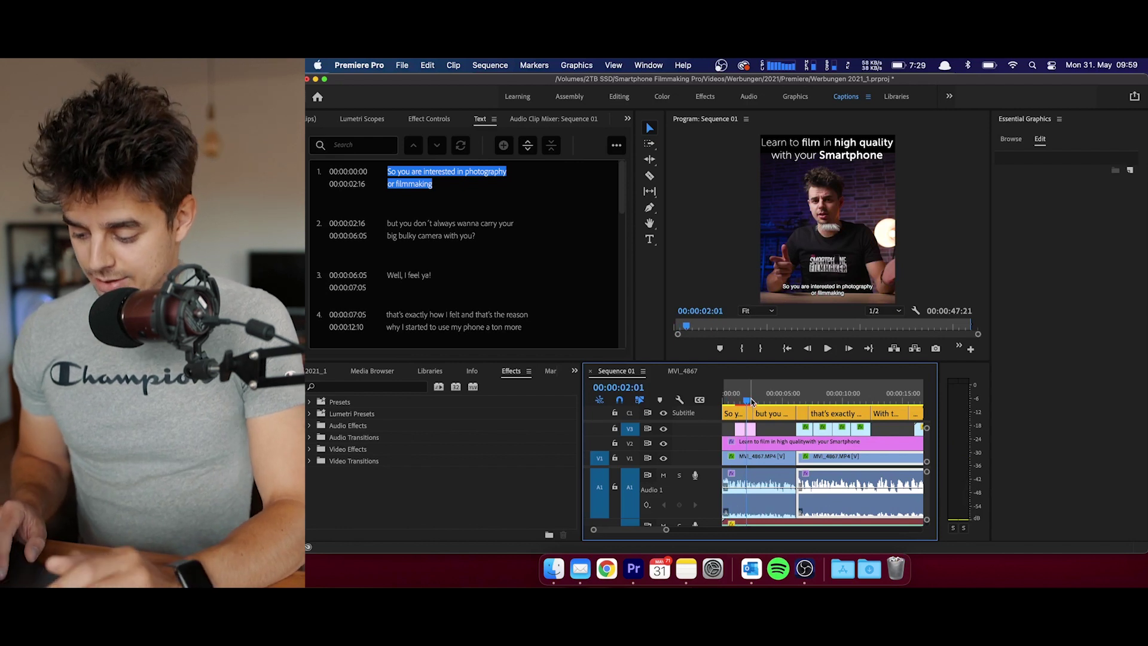
key(Home)
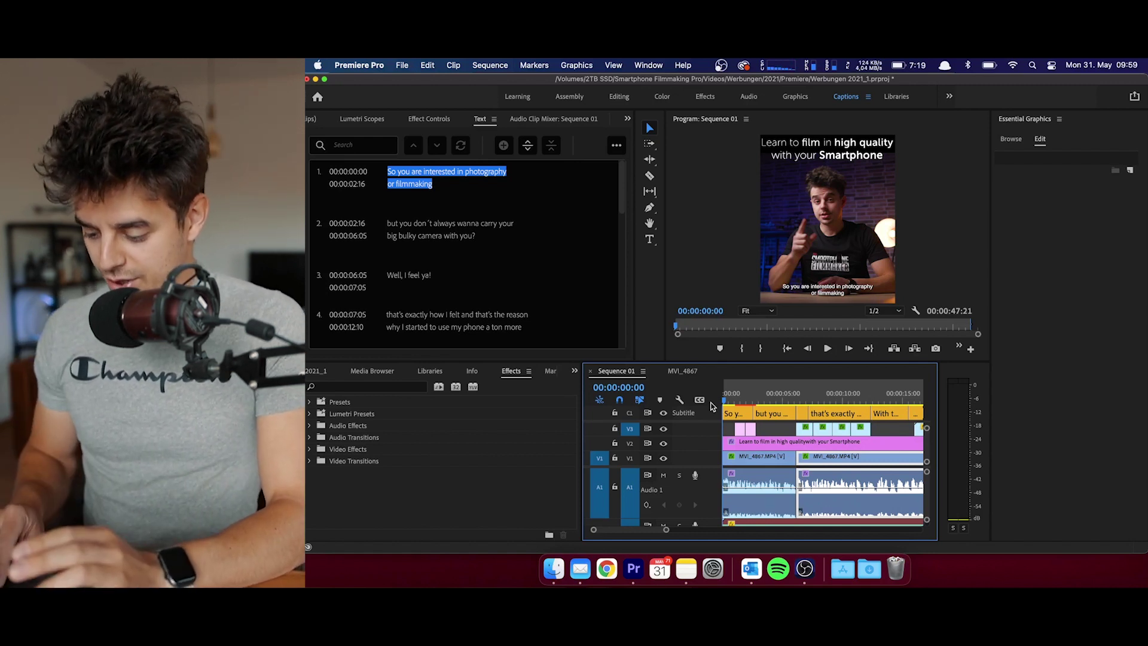
scroll(778, 443, up, 3)
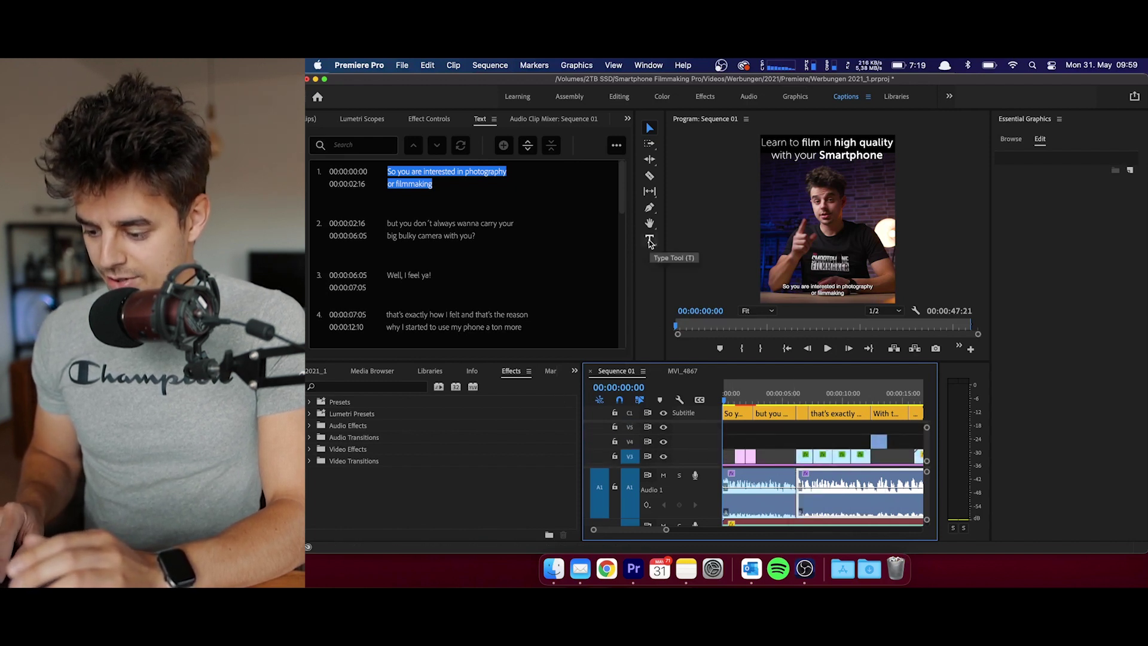
Step: Add a text graphic at the sequence start reading 'So you are interesting in'
click(650, 241)
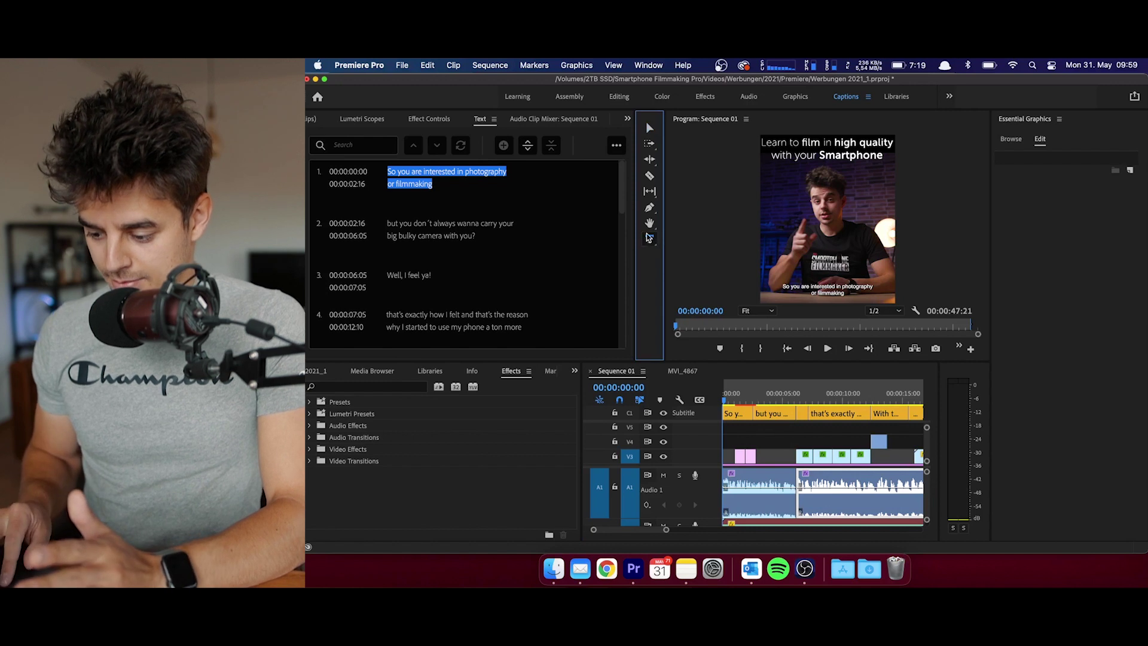
click(729, 396)
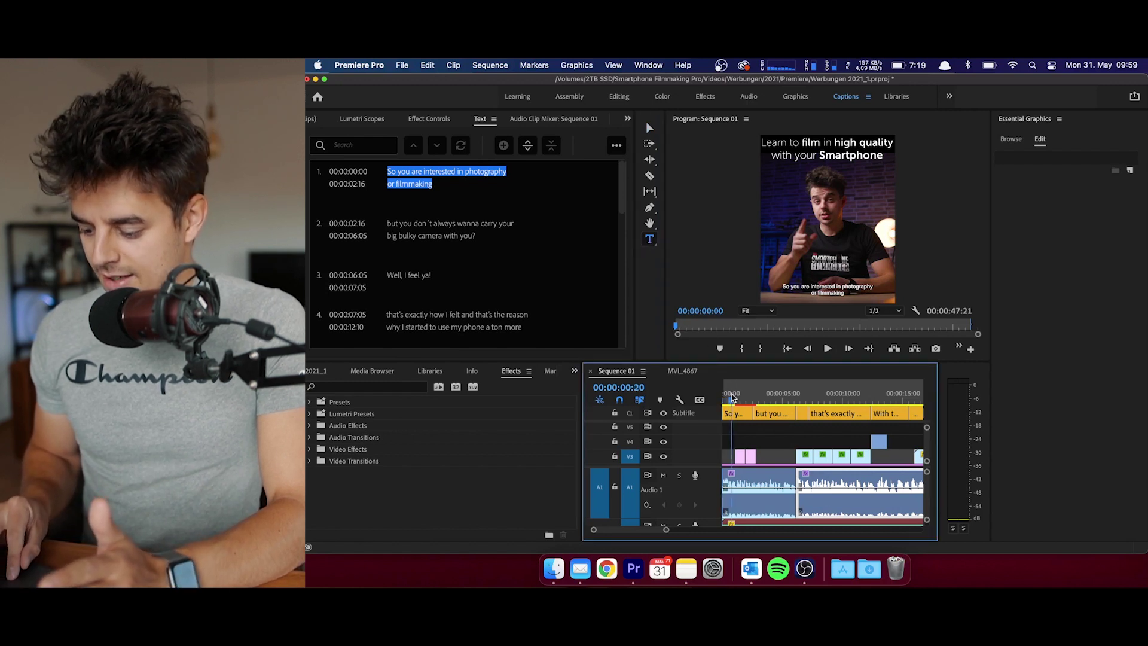
drag(728, 395, 724, 396)
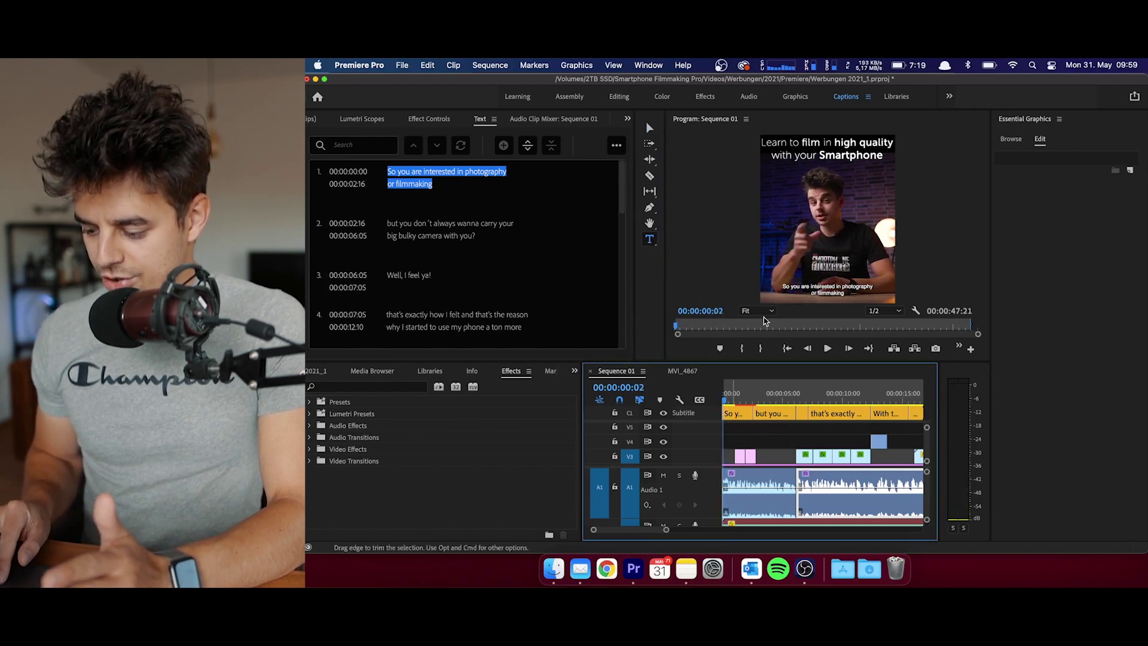
click(797, 259)
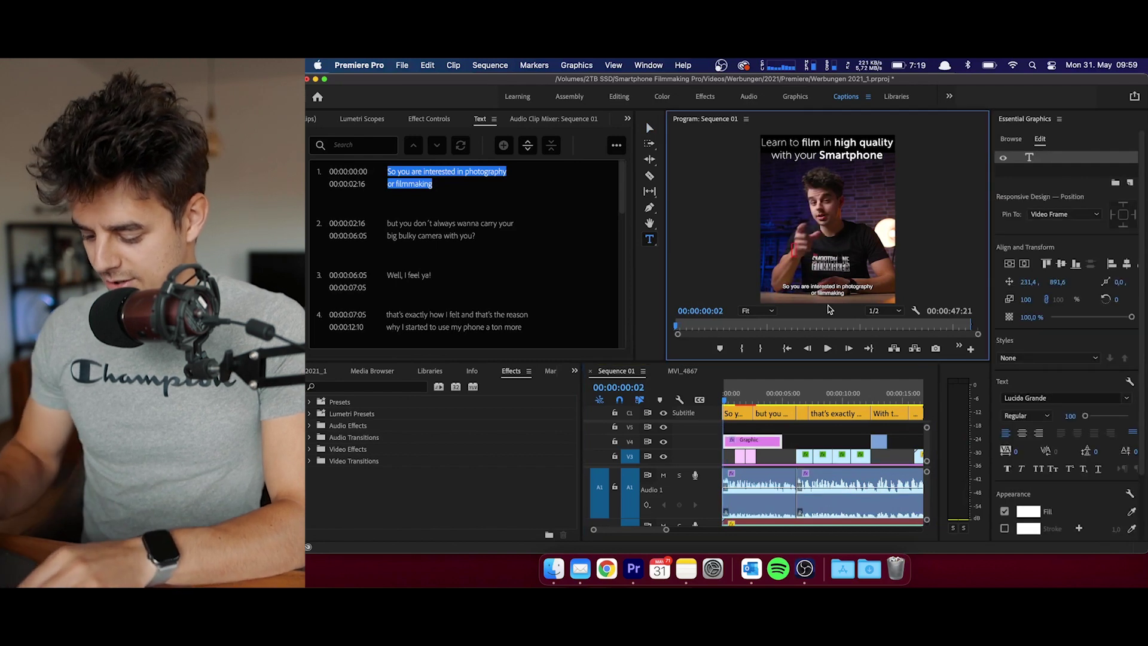
text(So you a)
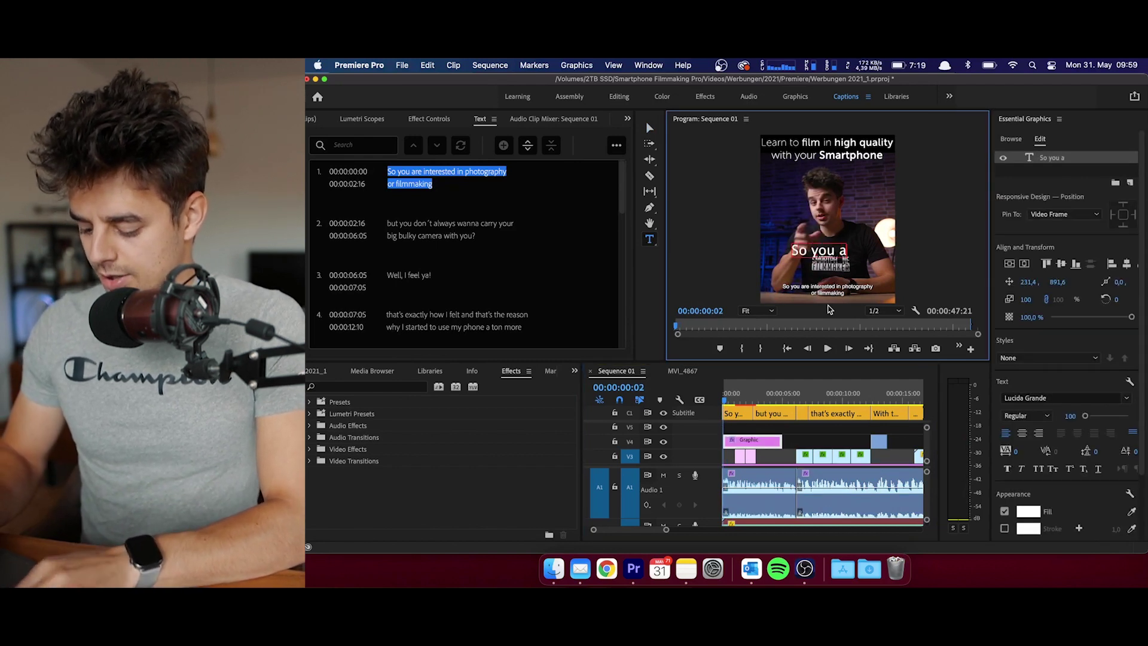
text(re inter)
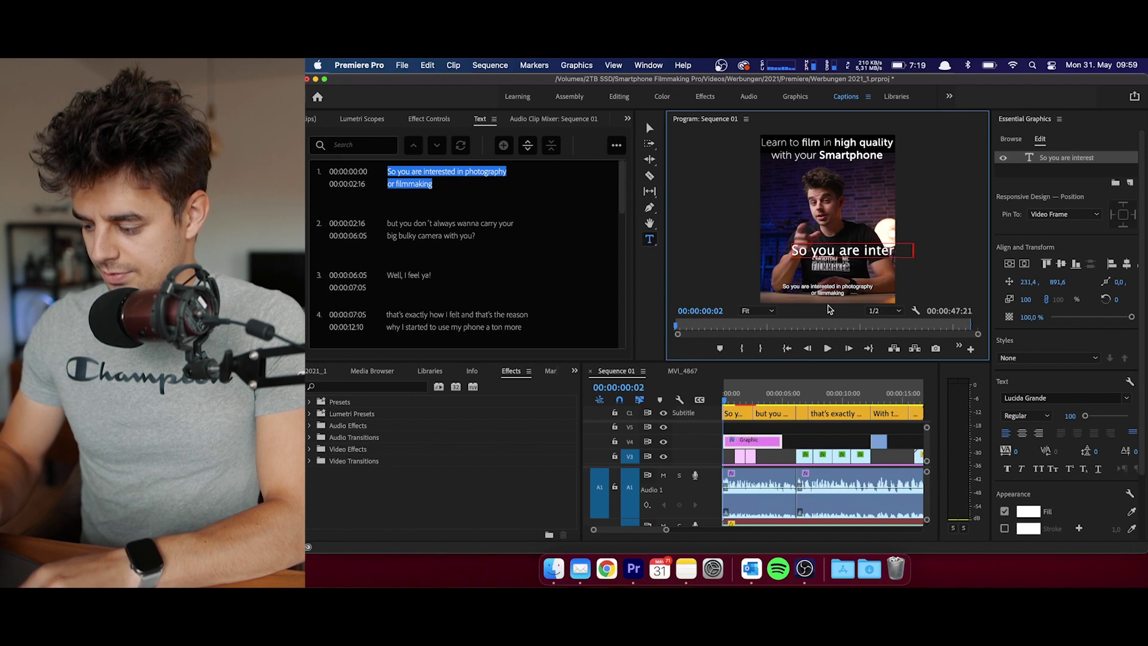
text(esting in)
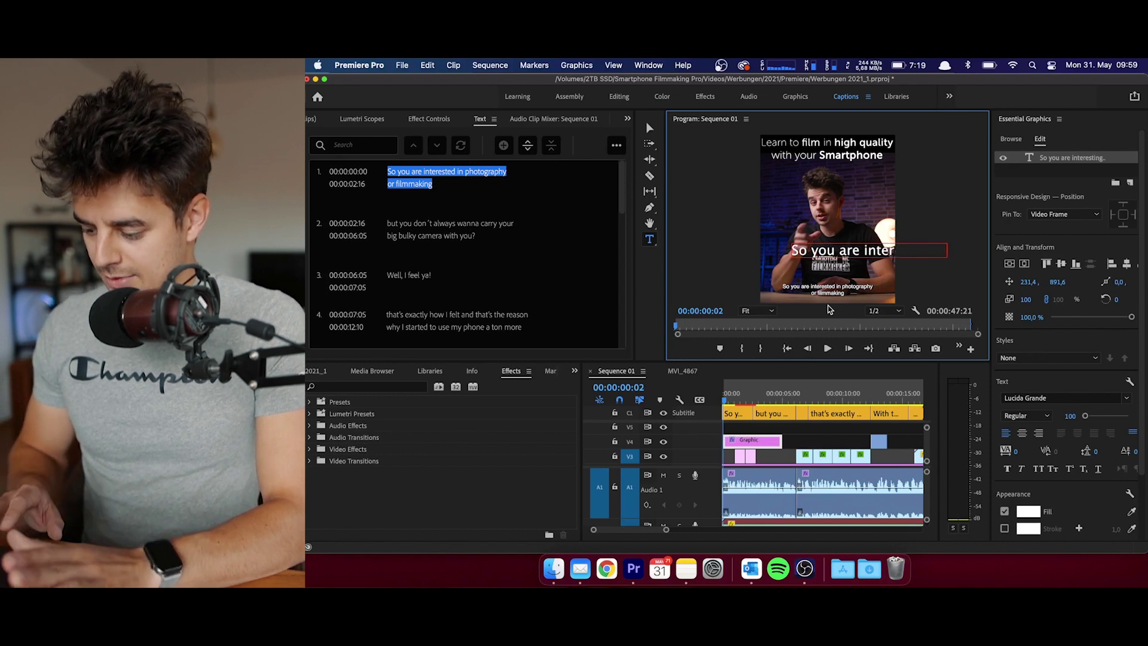
click(732, 412)
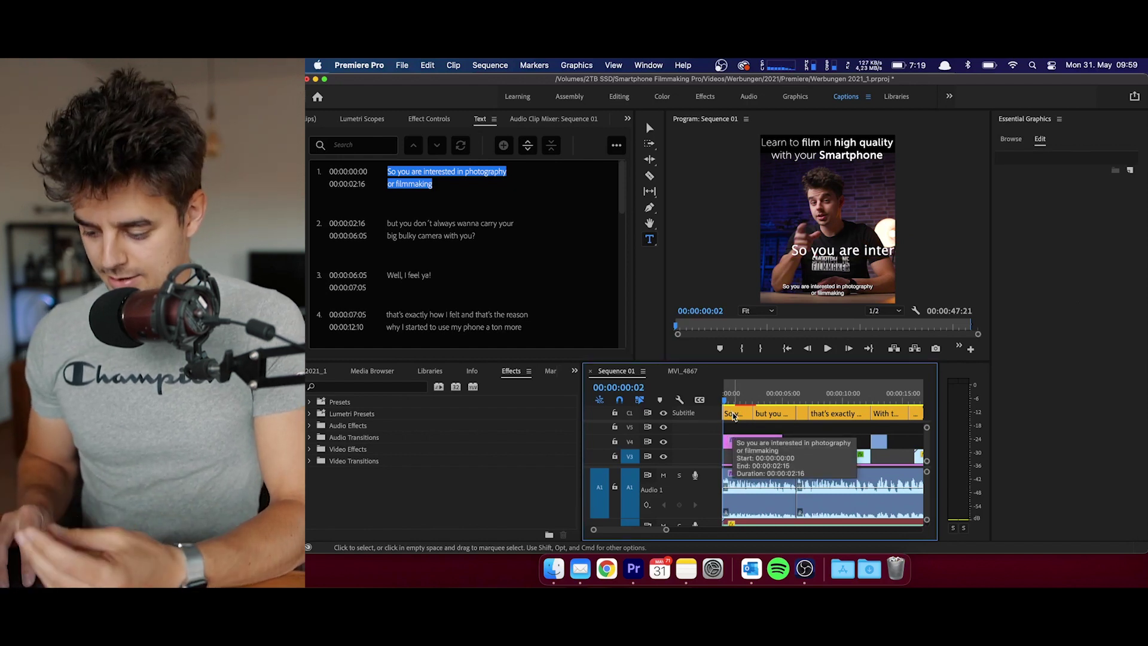
Step: Set the title's text layer to Helvetica Regular at font size 44
click(735, 415)
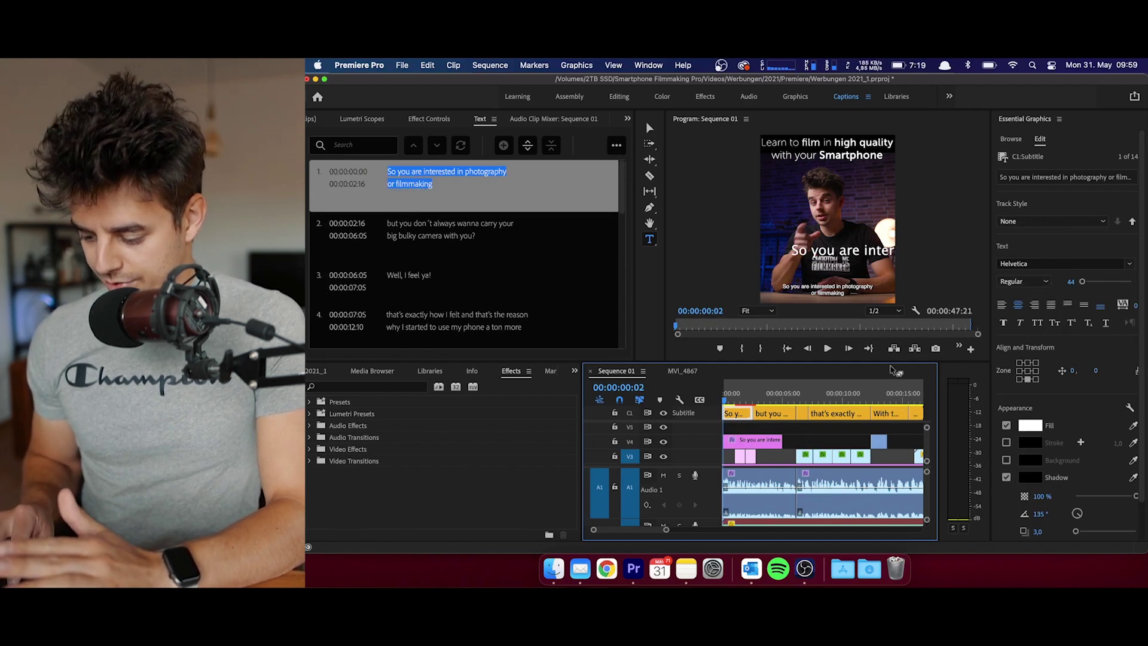
click(850, 250)
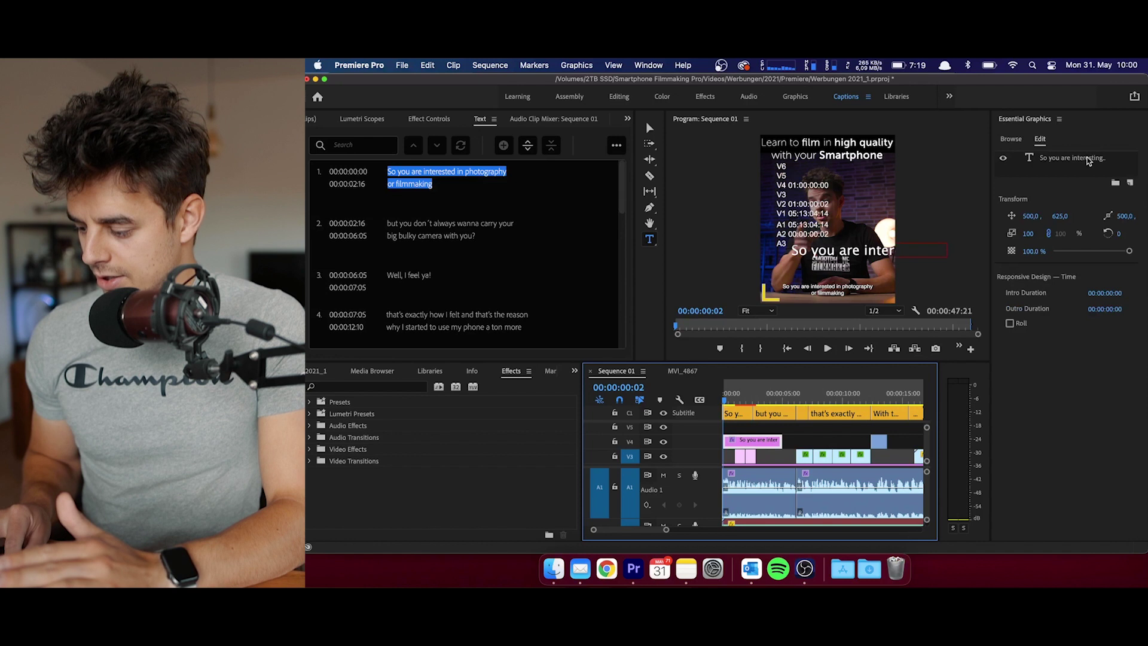
click(1087, 159)
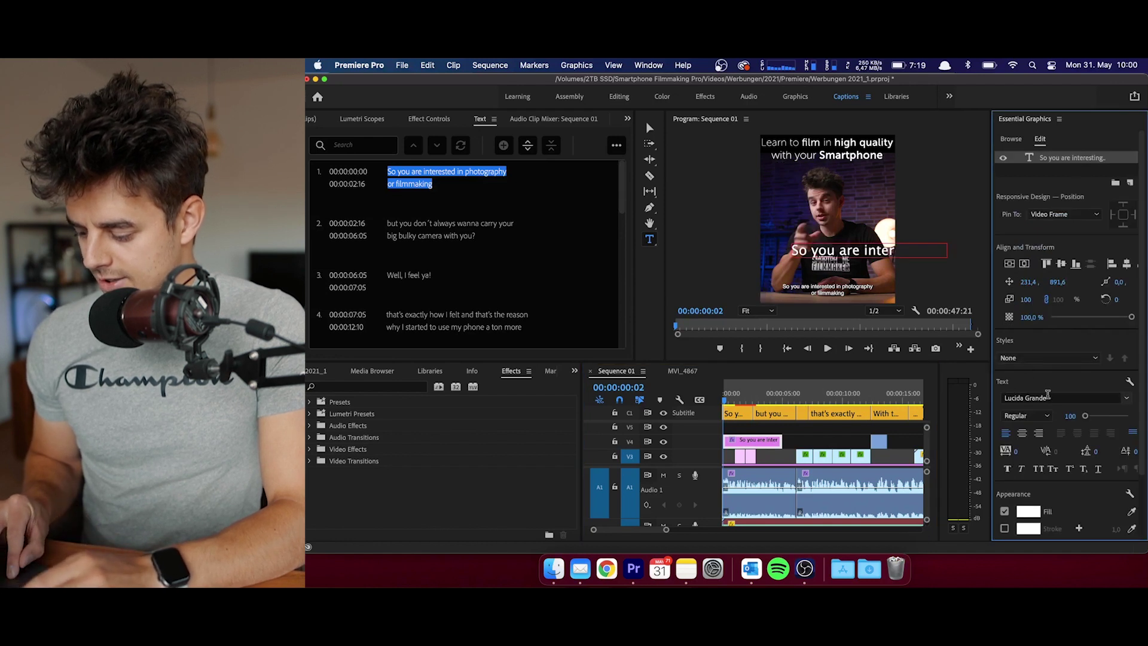
click(1048, 396)
text(helv)
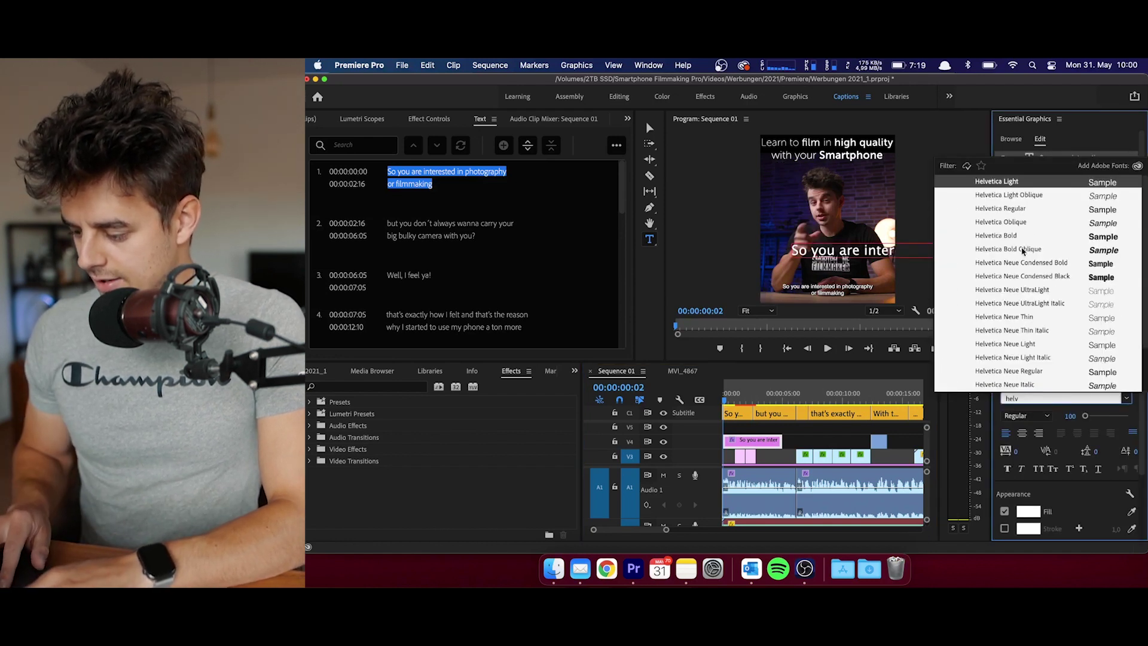
click(1018, 211)
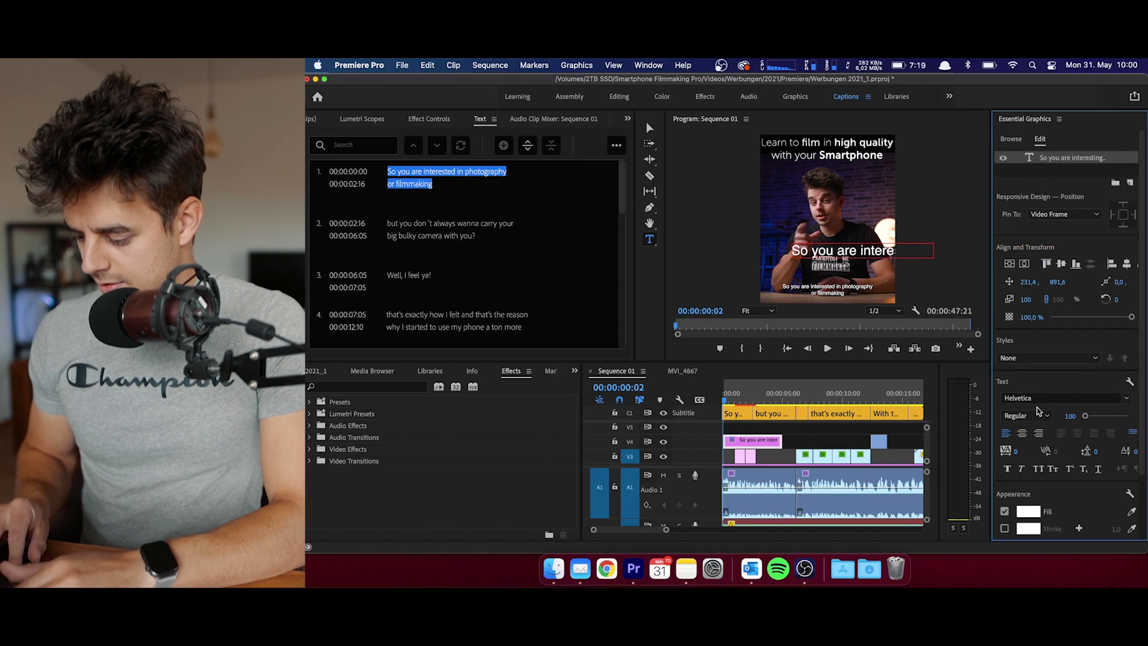
click(1081, 419)
text(44)
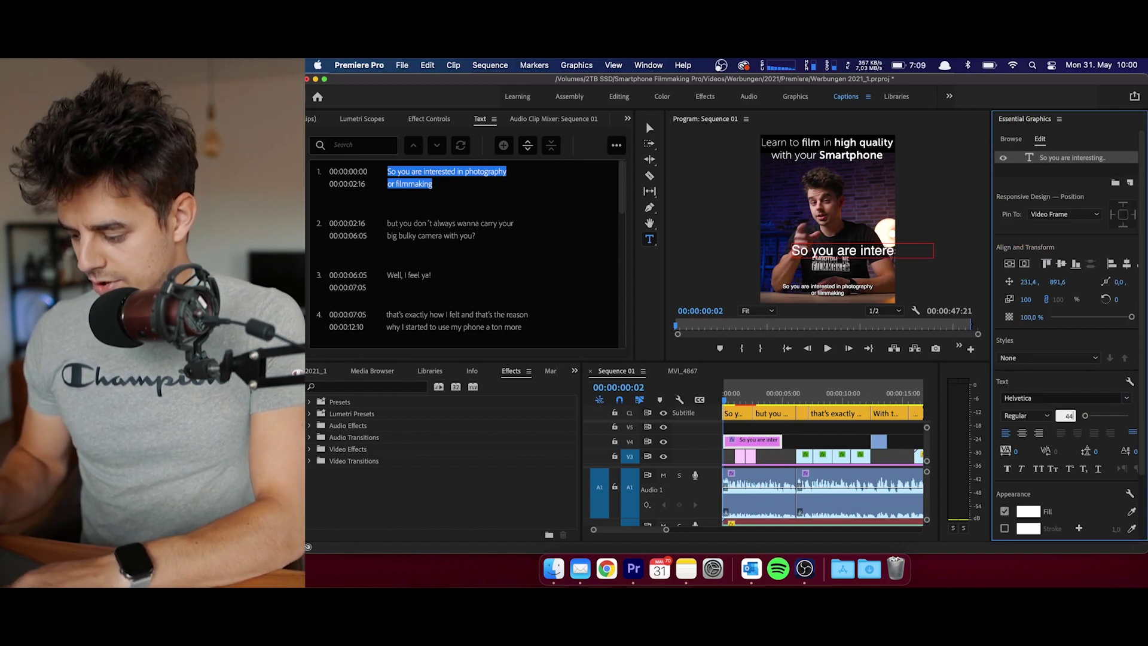
key(Return)
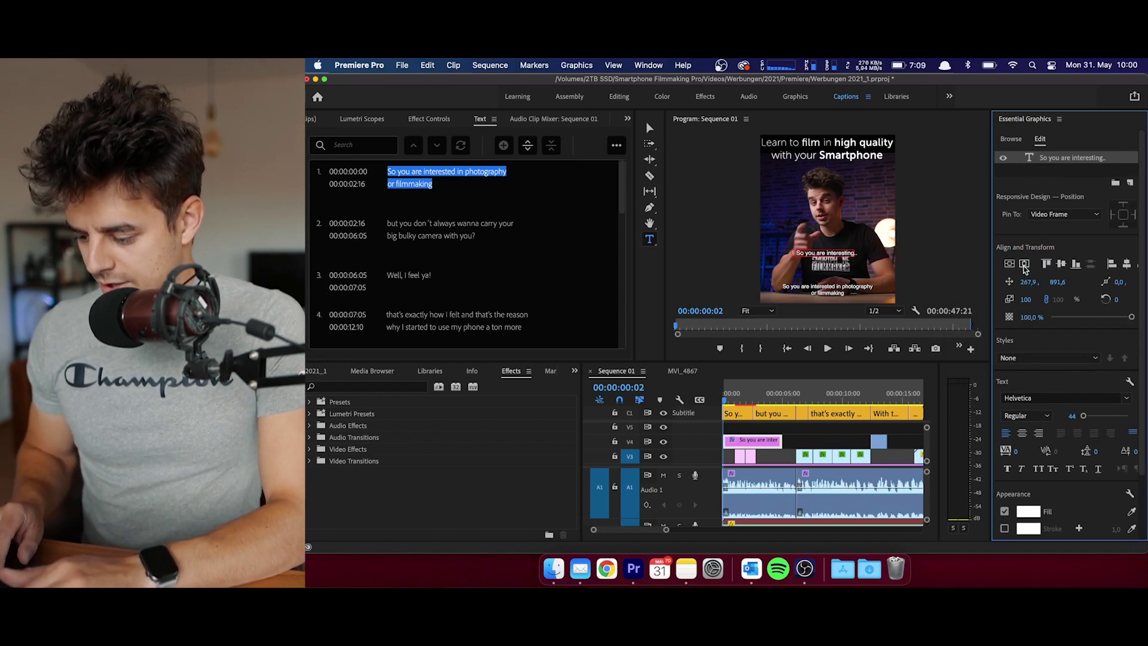
Step: Move the title lower in the frame and give it a drop shadow
drag(1054, 282, 1035, 284)
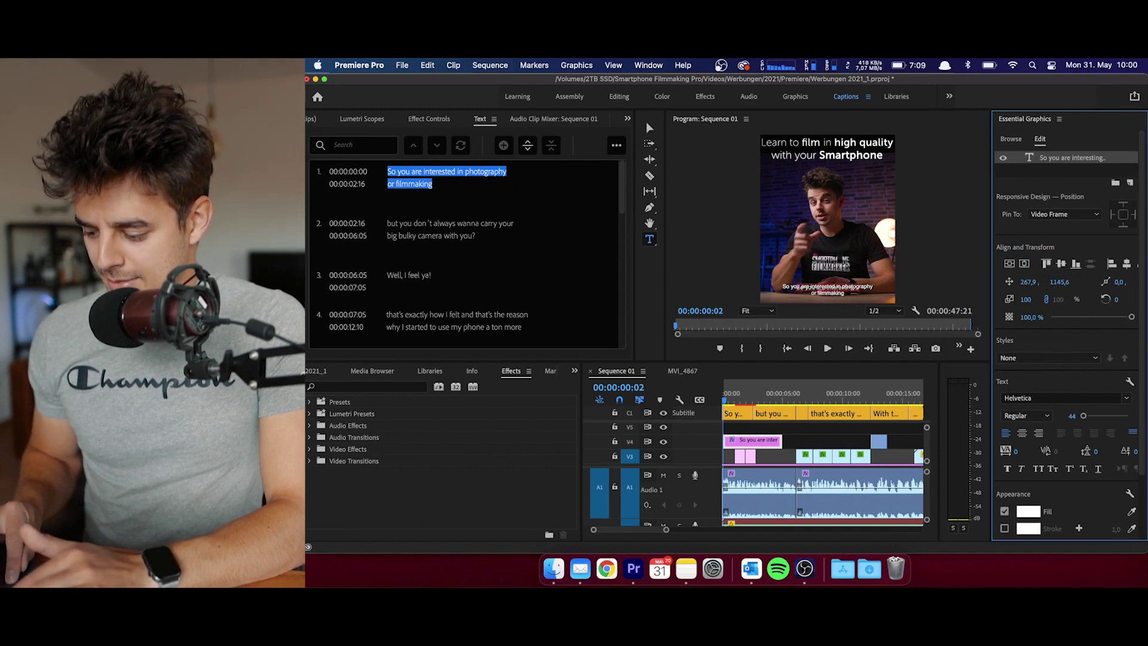
scroll(1022, 471, down, 3)
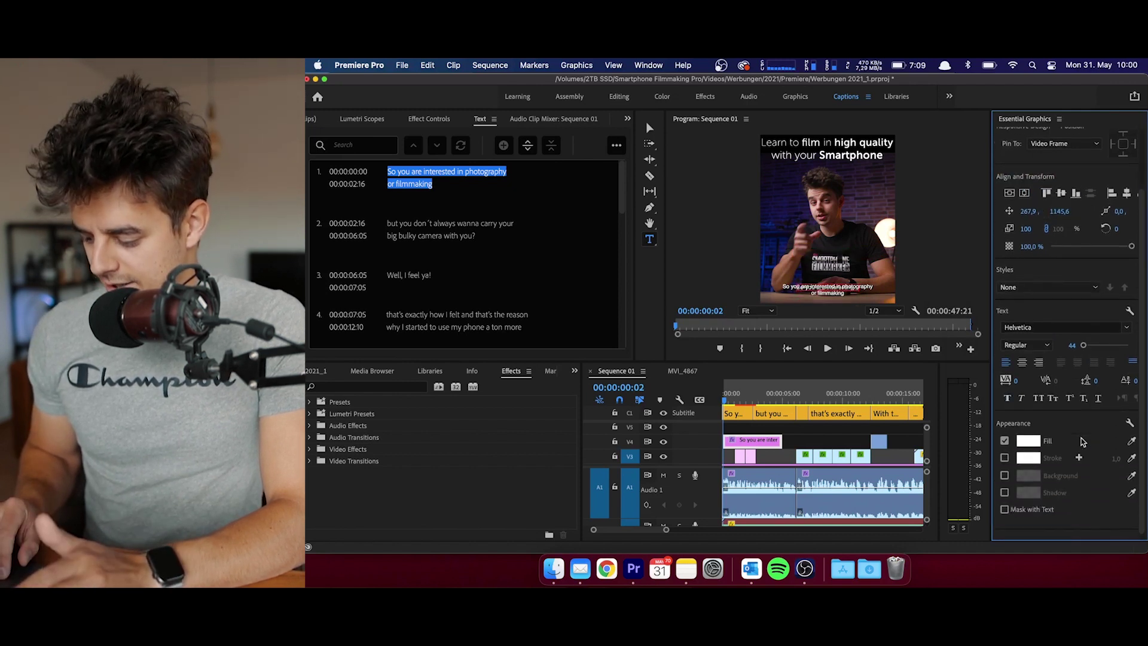
click(1005, 486)
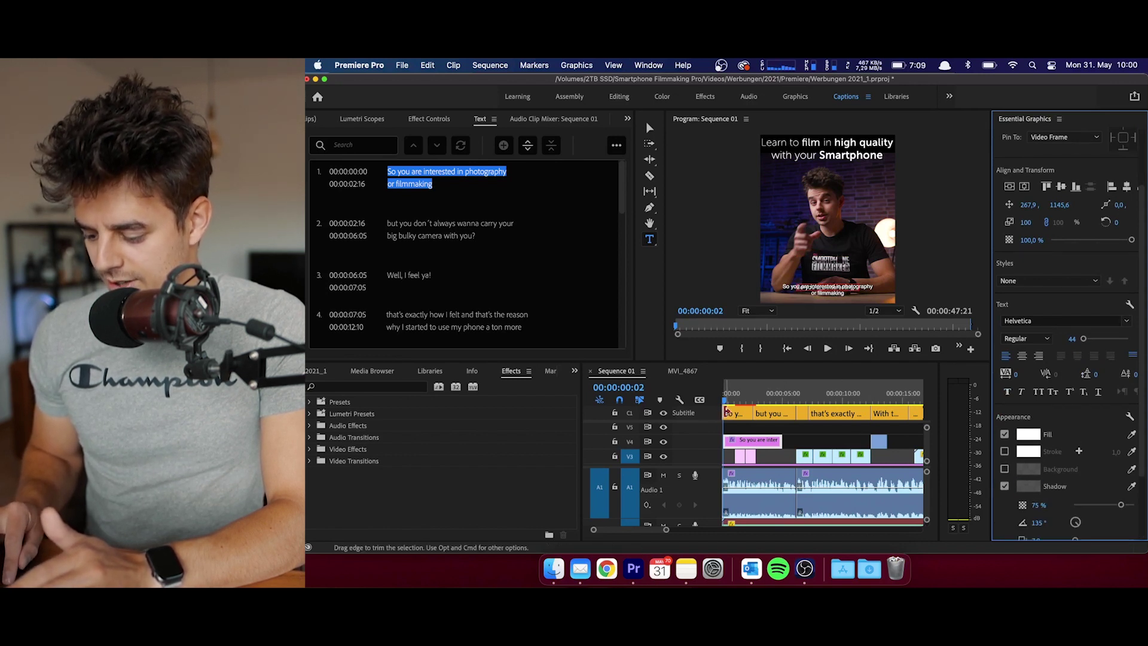
Step: Trim away the original first caption clip and play the opening to check
drag(727, 412, 755, 411)
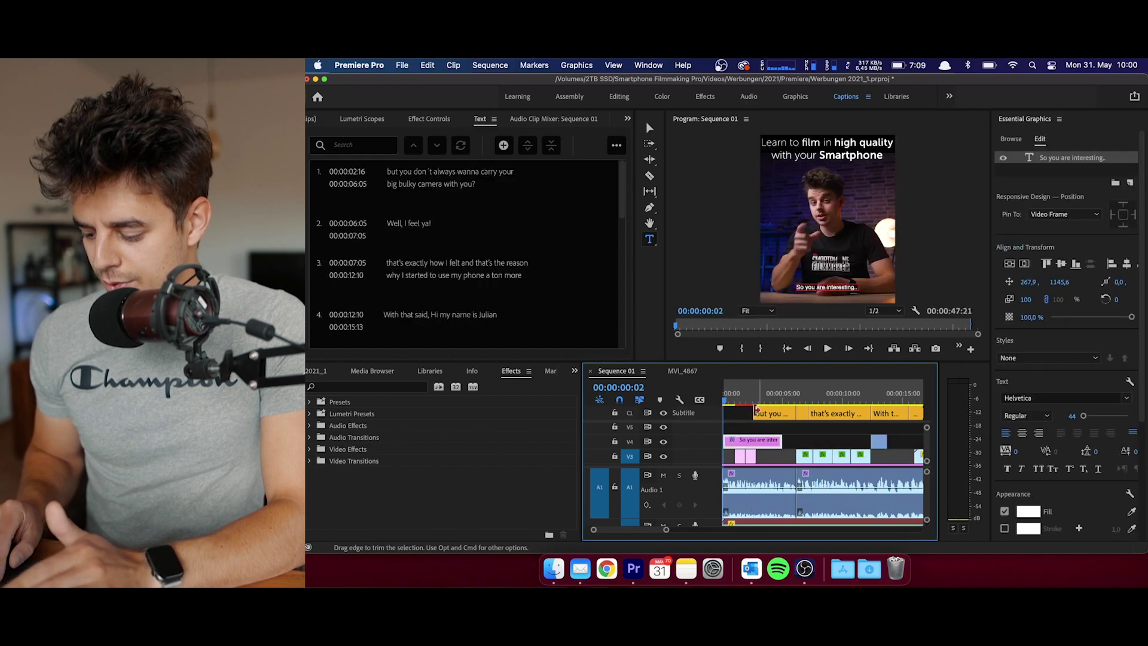
key(Home)
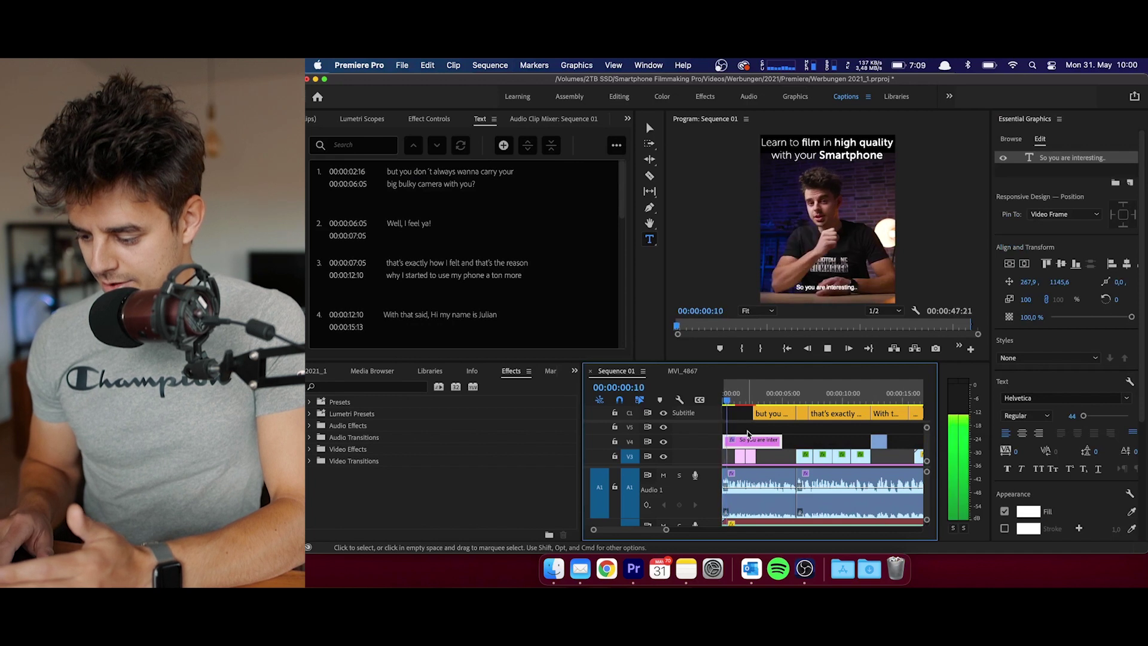
key(space)
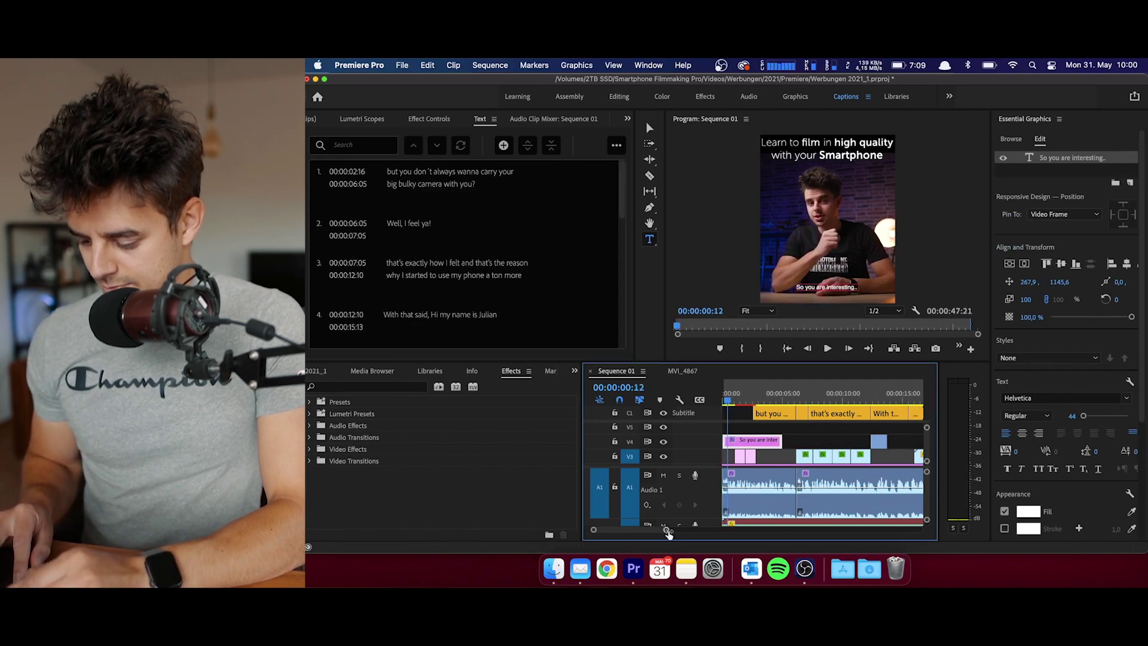
Step: Move the title graphic clip so it begins at the sequence start
drag(667, 531, 620, 530)
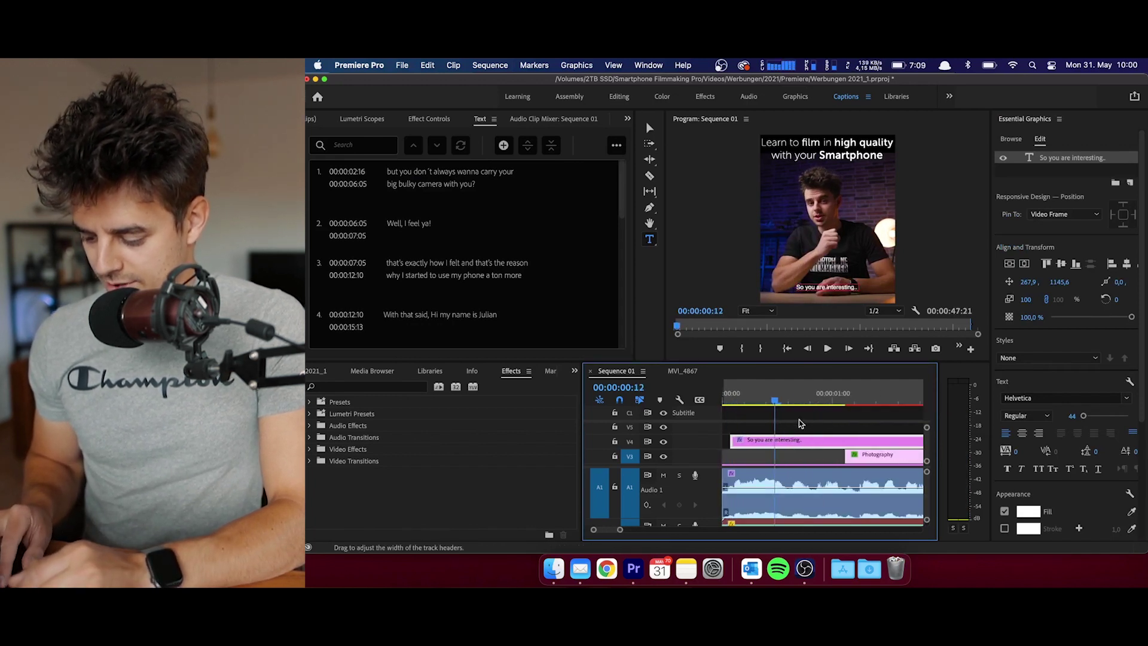
drag(773, 441, 748, 442)
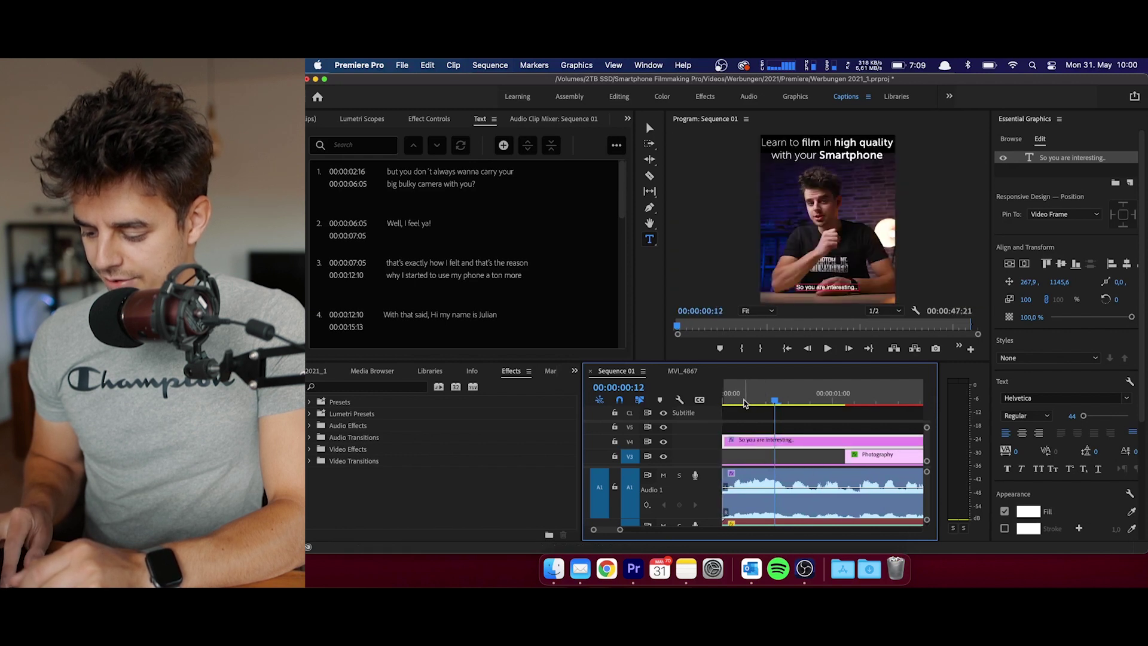
key(Home)
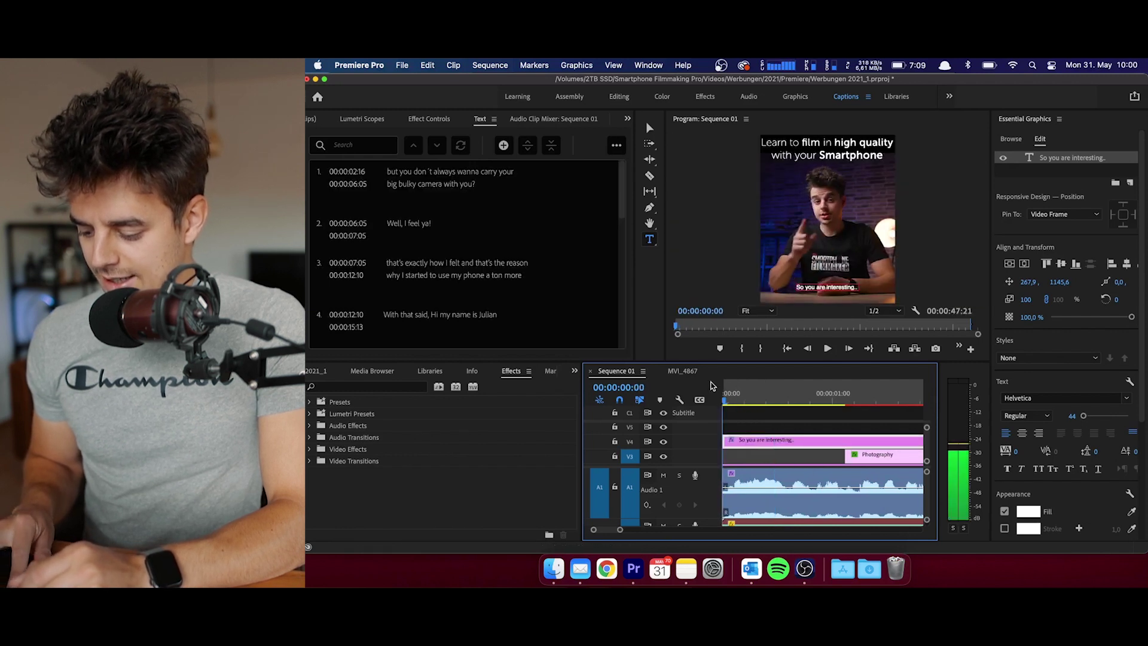
Step: Apply a Cross Dissolve fade-in to the title clip's start and play it back
click(368, 396)
click(364, 389)
text(cross)
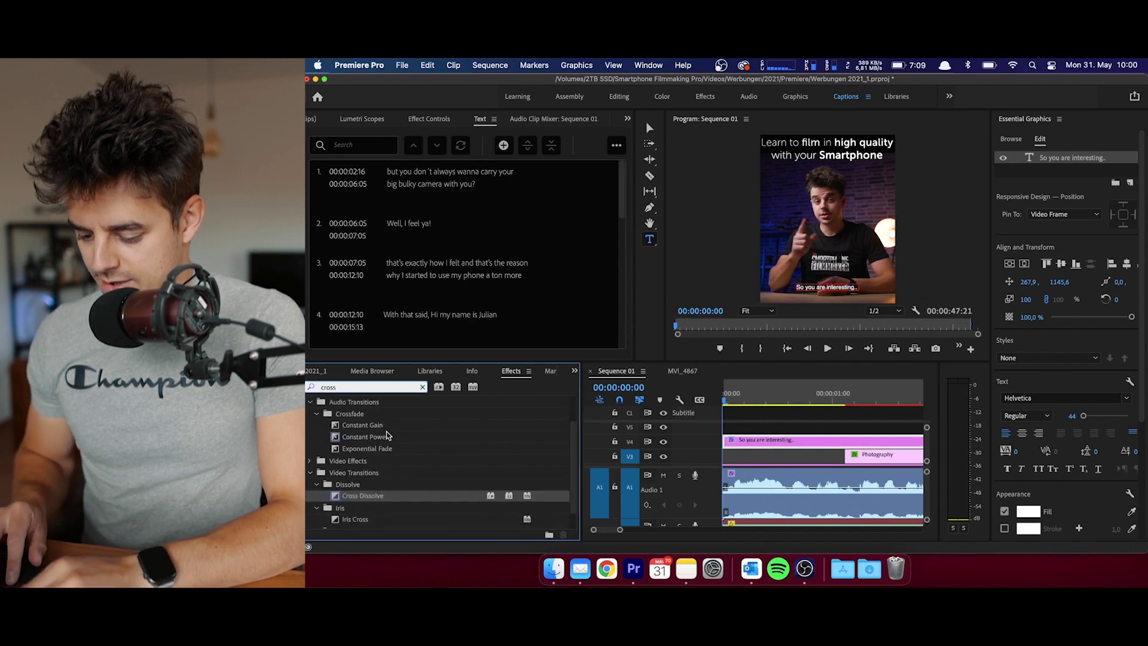
scroll(388, 435, down, 1)
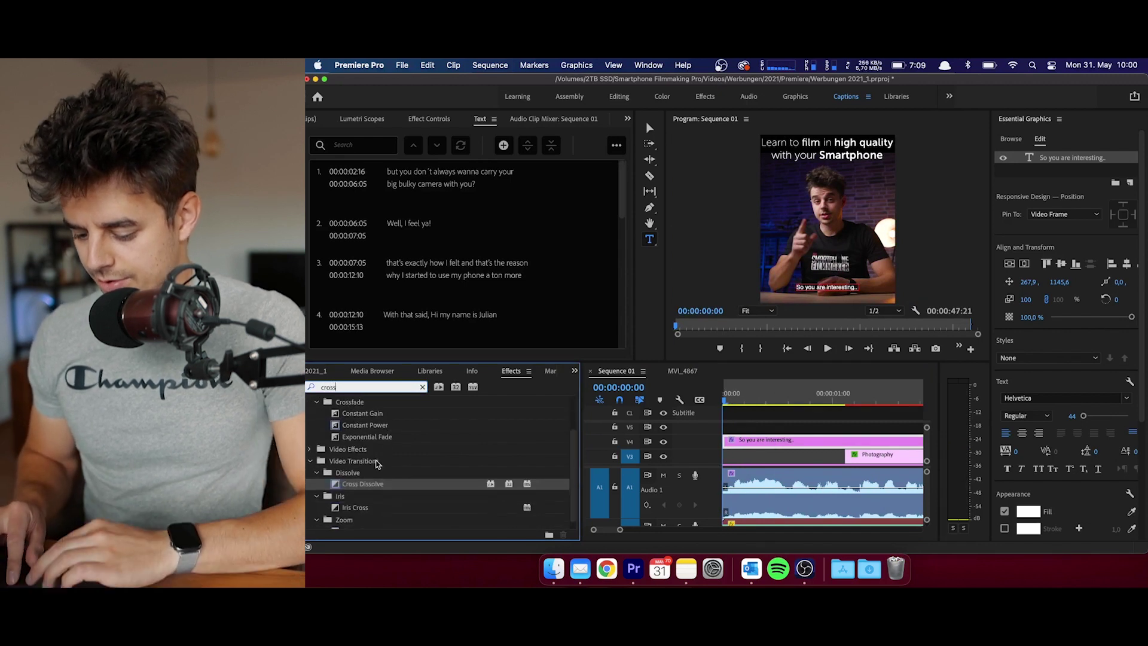
drag(363, 484, 725, 442)
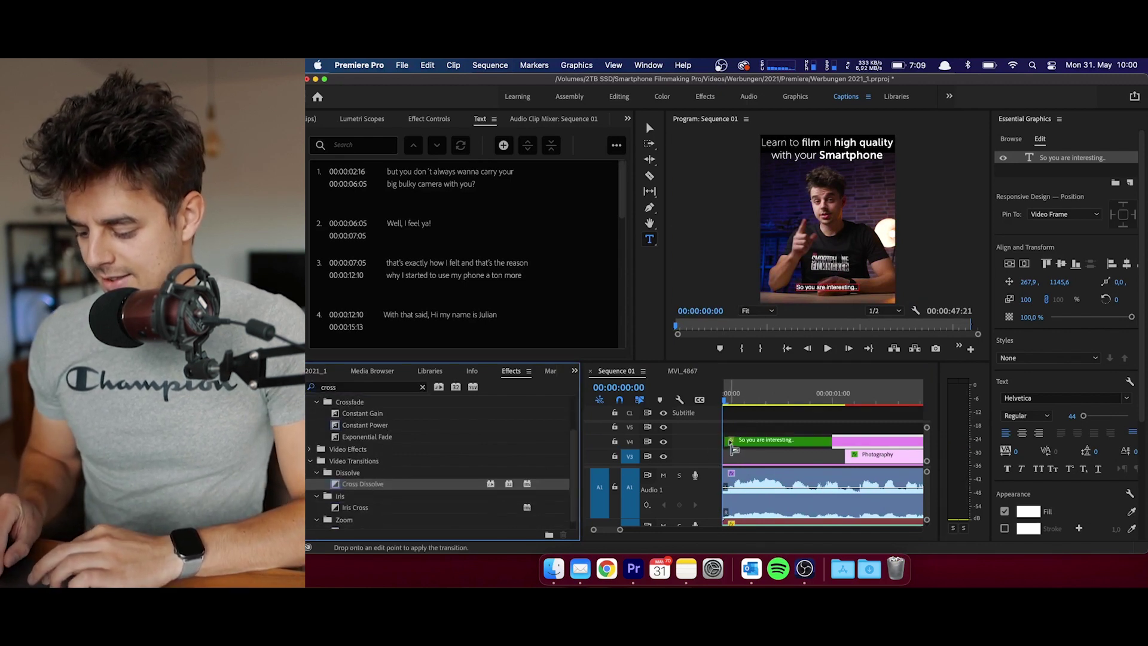
key(space)
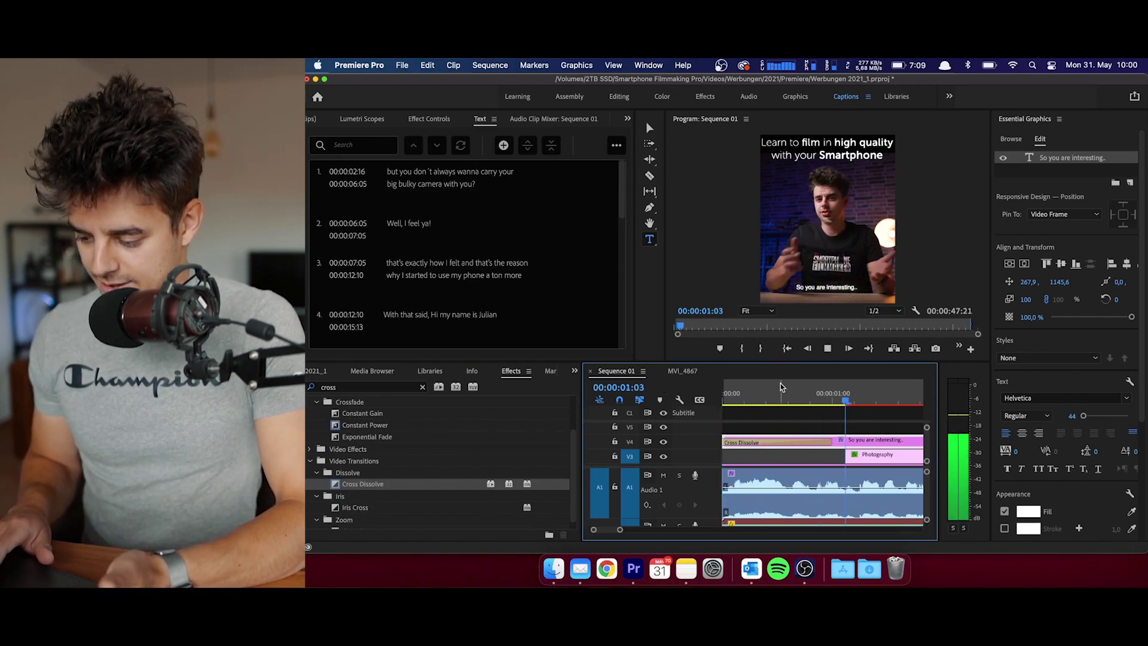
key(space)
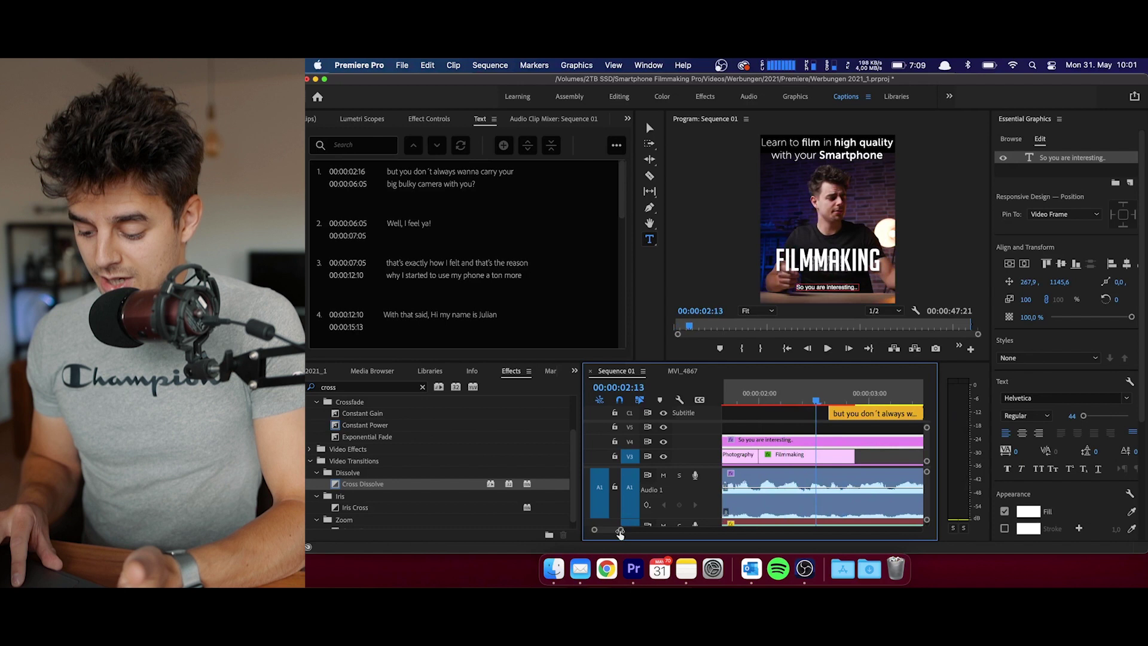
drag(620, 534, 674, 526)
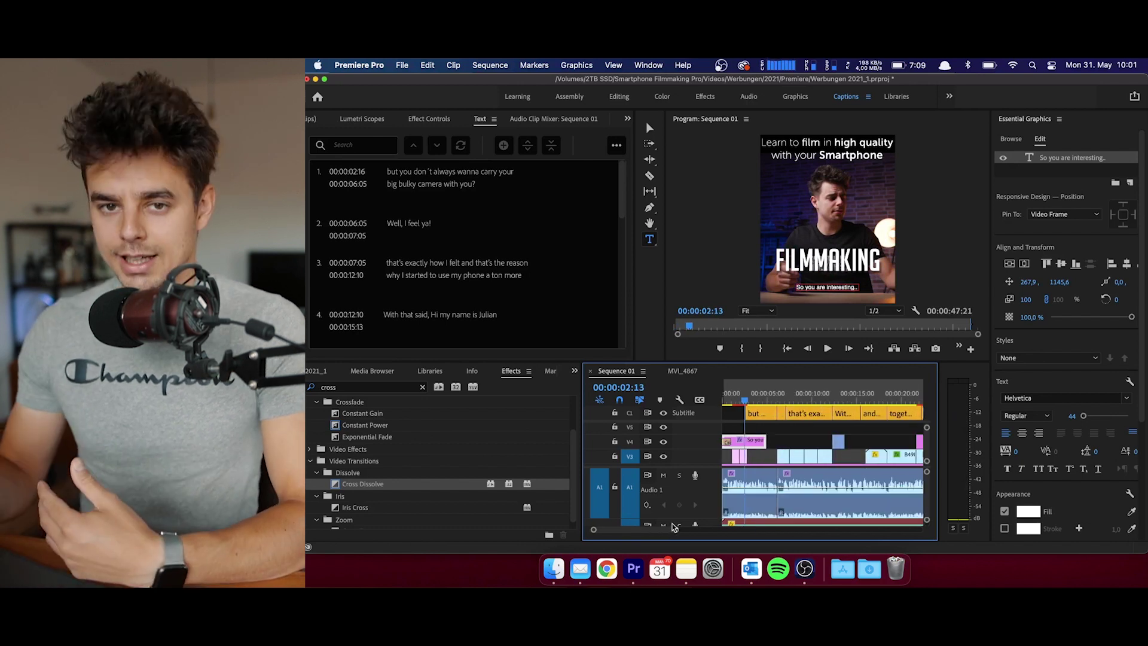